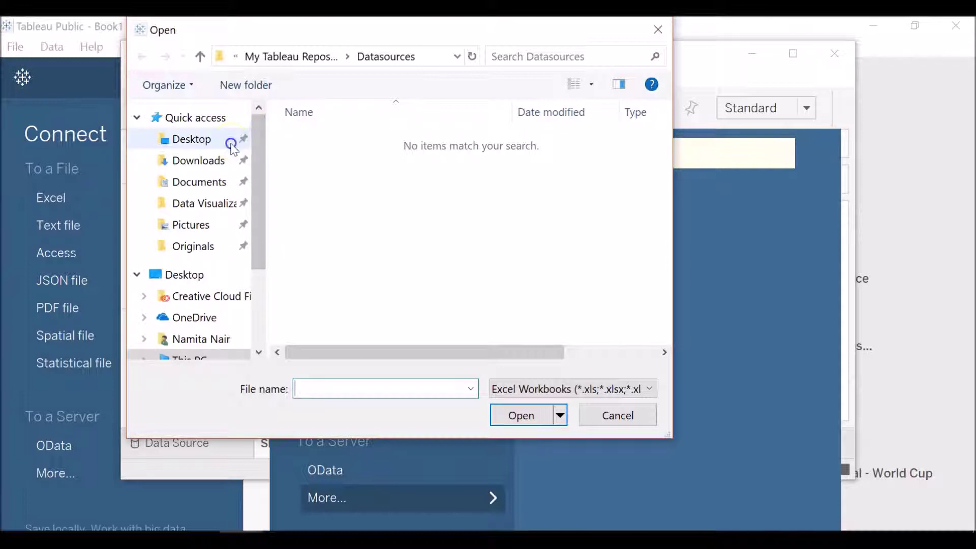
# Step: Connect to the Superstore_Data Excel file in the Desktop tutorial folder and maximize the Book2 window
pyautogui.doubleClick(425, 144)
pyautogui.doubleClick(442, 145)
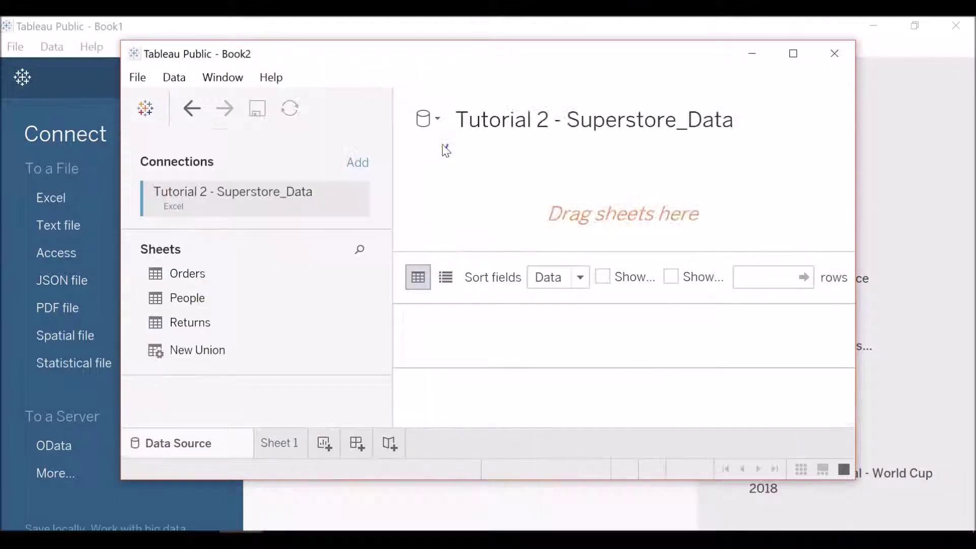
pyautogui.click(792, 53)
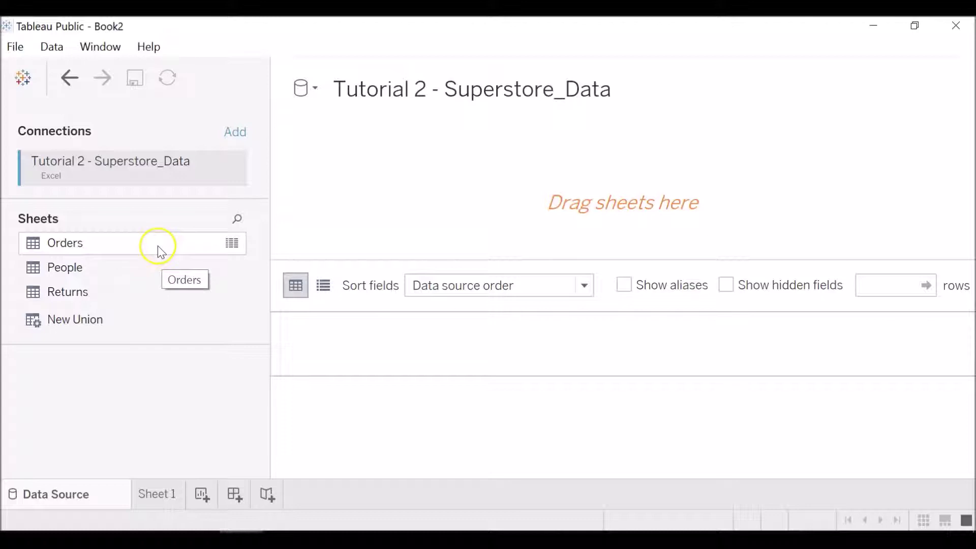
# Step: Add the Orders sheet to the data source canvas
pyautogui.moveTo(157, 248); pyautogui.dragTo(493, 214)
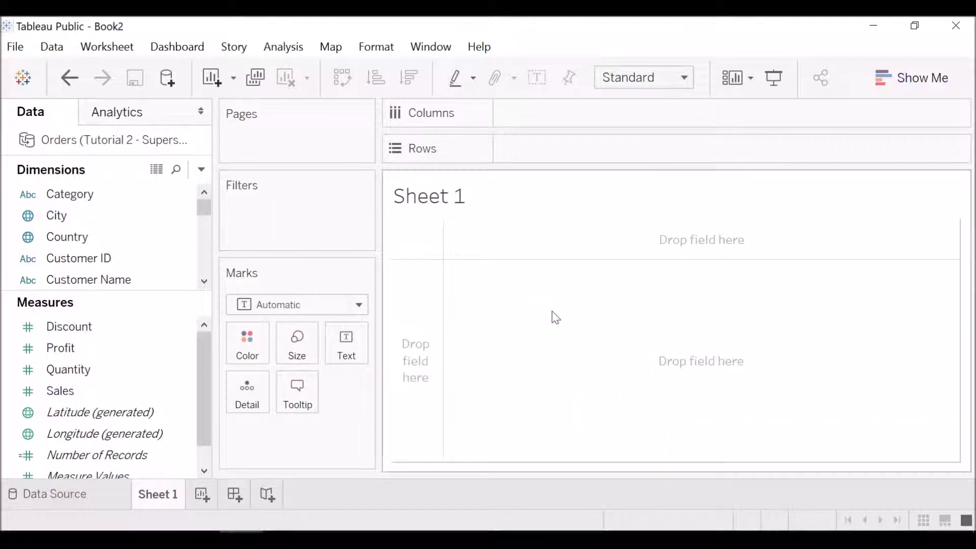
pyautogui.moveTo(206, 208)
pyautogui.mouseDown()
pyautogui.moveTo(209, 260)
pyautogui.moveTo(206, 214)
pyautogui.mouseUp()
pyautogui.click(112, 186)
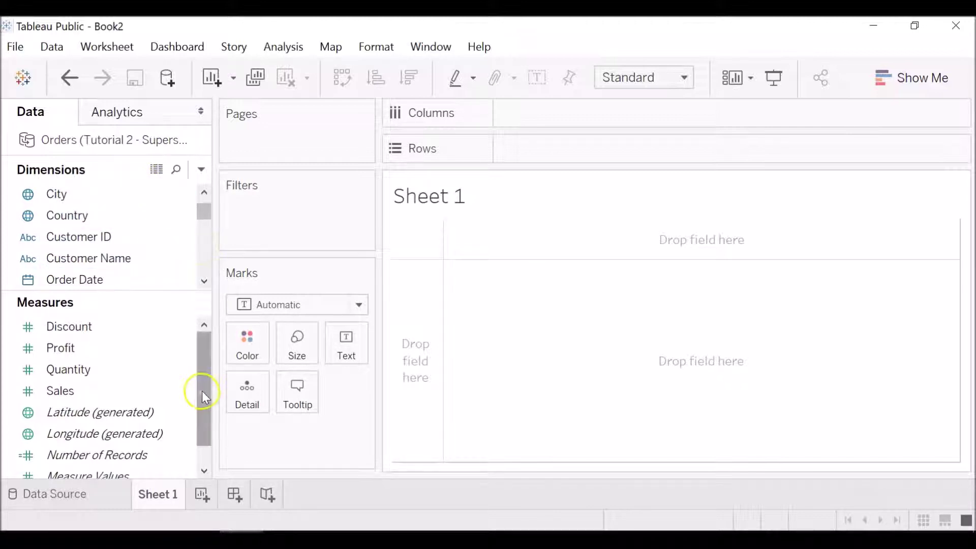
pyautogui.moveTo(201, 391); pyautogui.dragTo(205, 337)
pyautogui.click(170, 373)
pyautogui.click(163, 324)
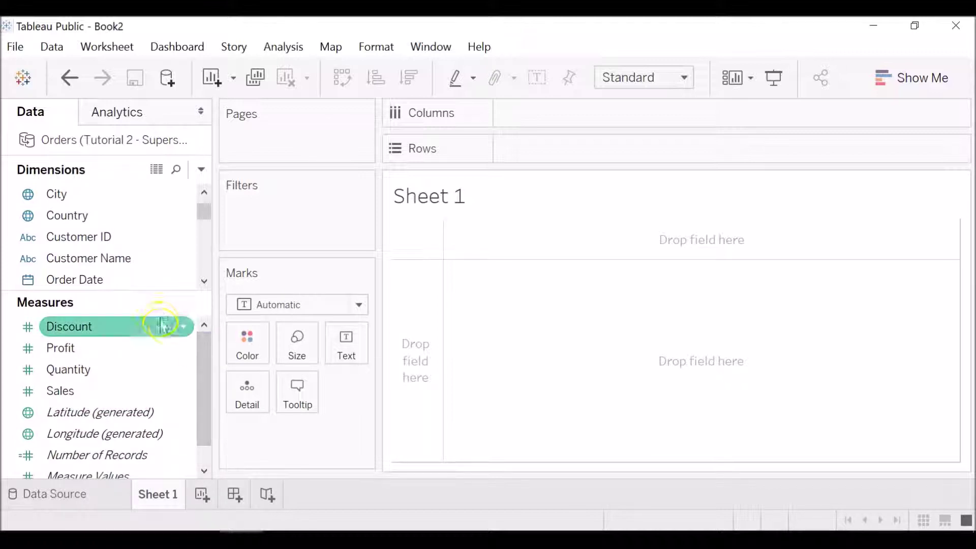
pyautogui.moveTo(200, 373); pyautogui.dragTo(197, 351)
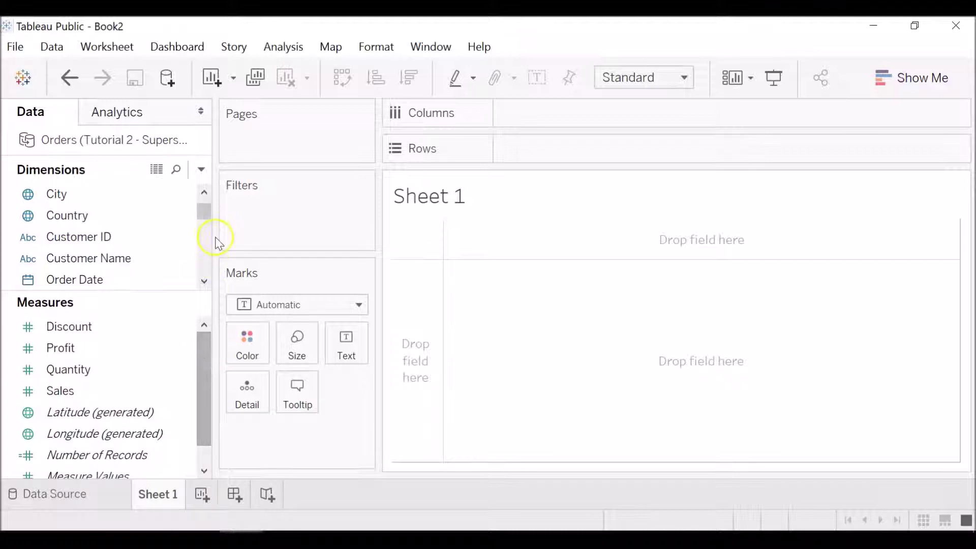
pyautogui.moveTo(203, 214); pyautogui.dragTo(210, 234)
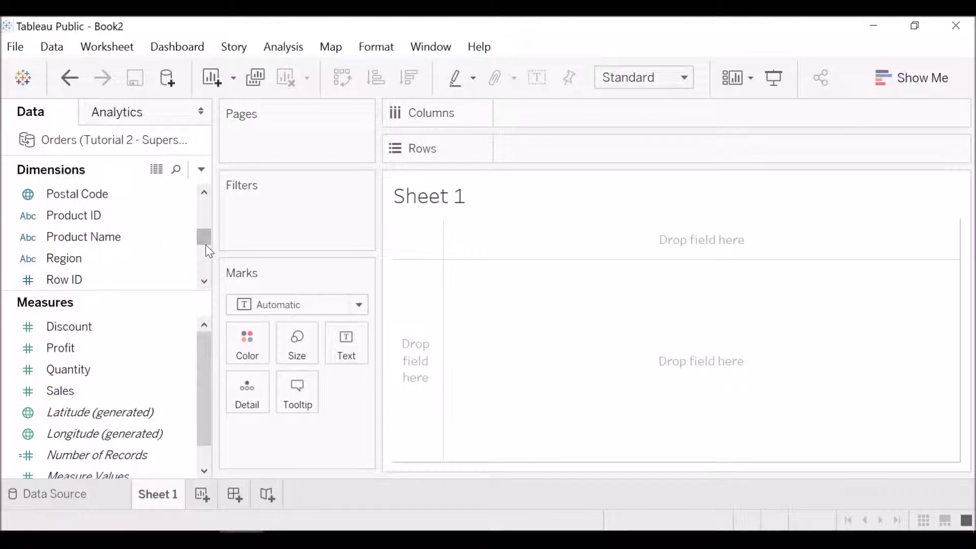
pyautogui.moveTo(205, 239); pyautogui.dragTo(206, 263)
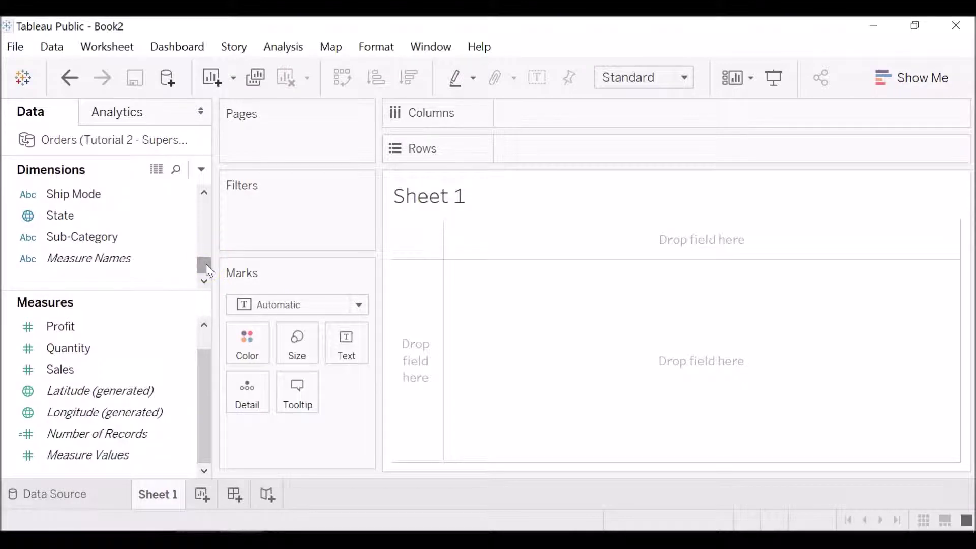
pyautogui.moveTo(207, 265); pyautogui.dragTo(206, 265)
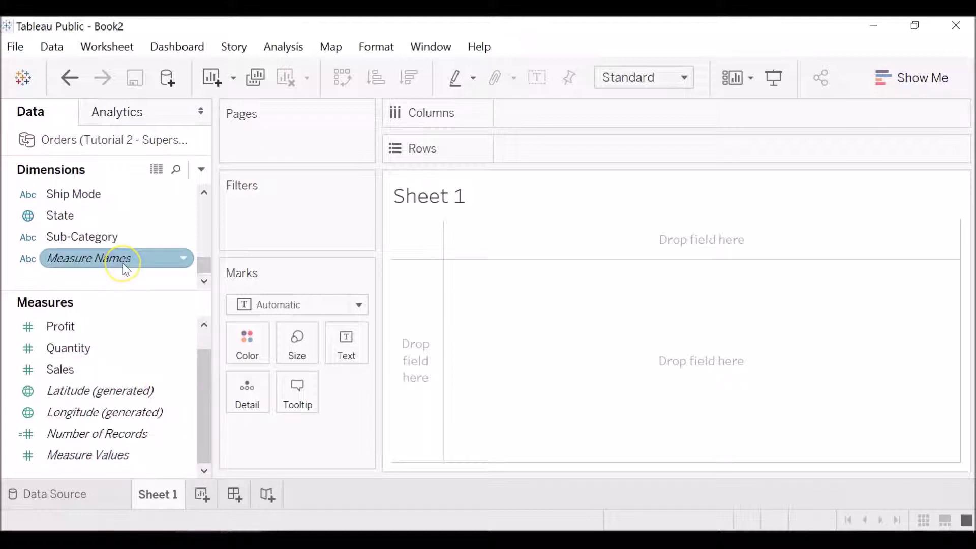
pyautogui.moveTo(125, 269)
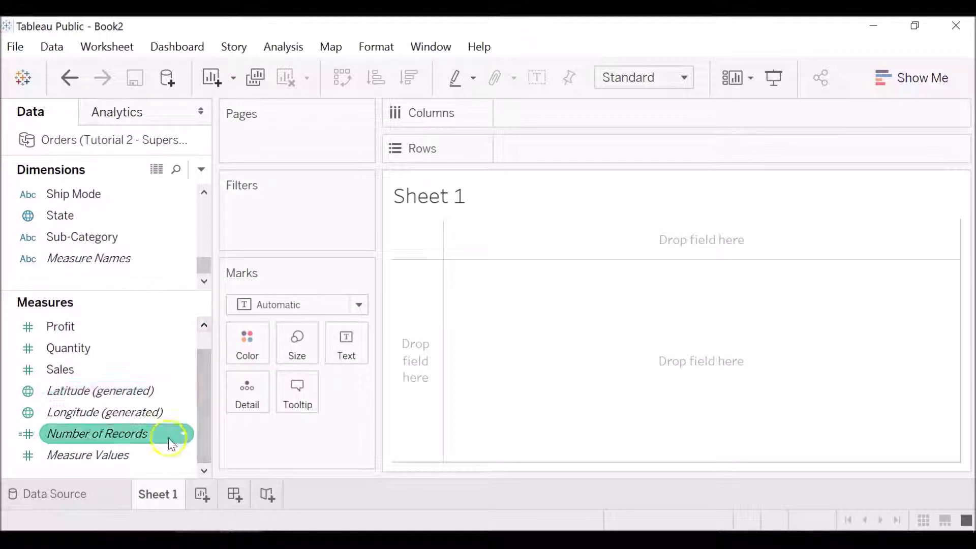
pyautogui.moveTo(180, 450)
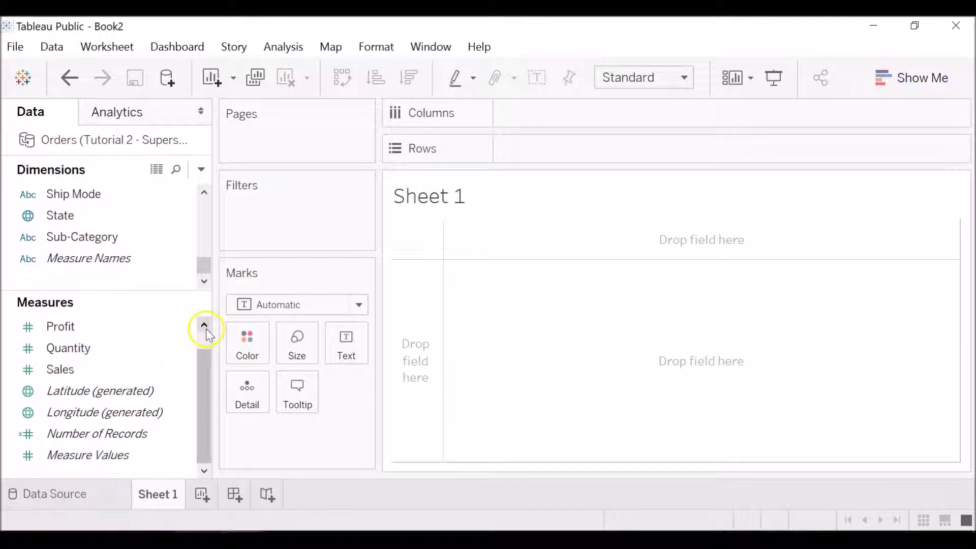
pyautogui.click(205, 327)
pyautogui.click(166, 329)
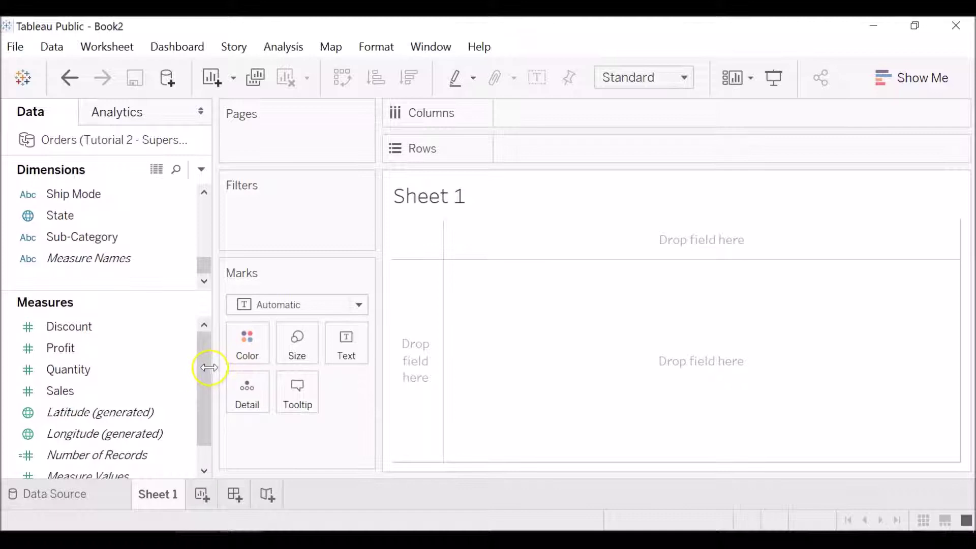
pyautogui.scroll(-1, 204, 368)
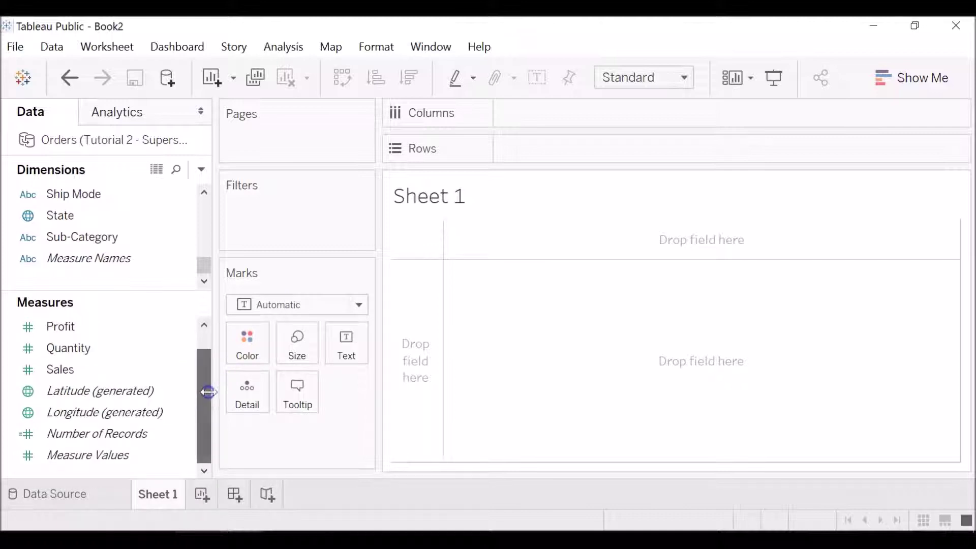
pyautogui.moveTo(138, 462)
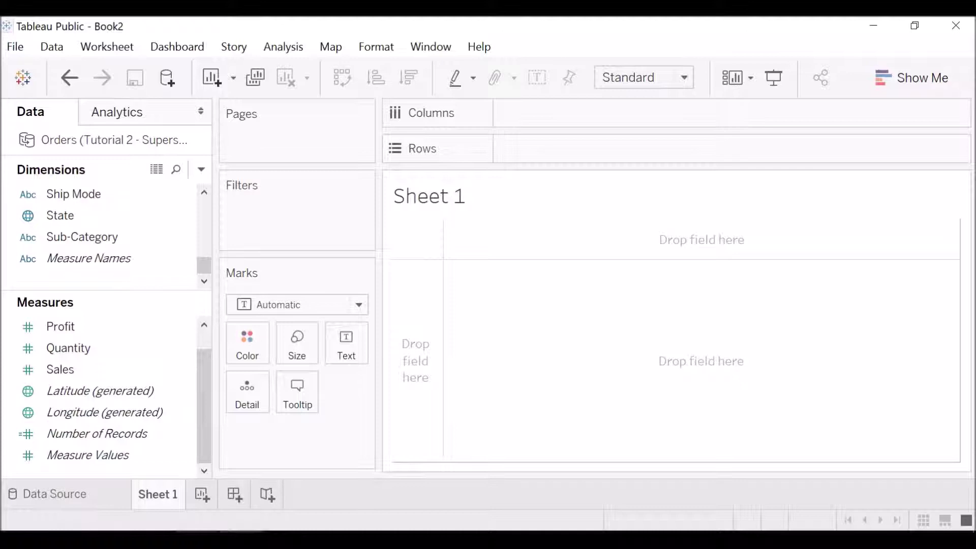
pyautogui.scroll(5, 101, 237)
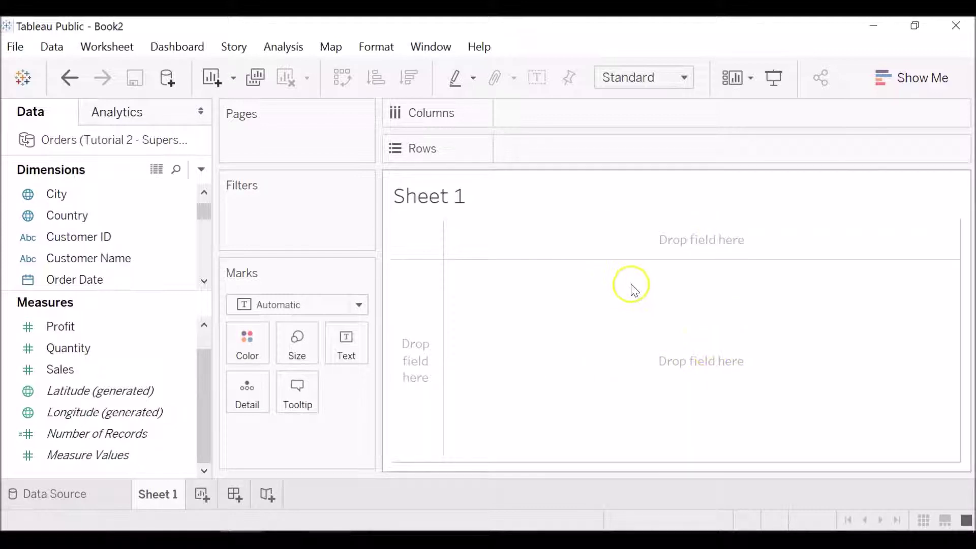
# Step: Show SUM(Number of Records) as a text mark reading 9,994 and inspect its details
pyautogui.click(173, 390)
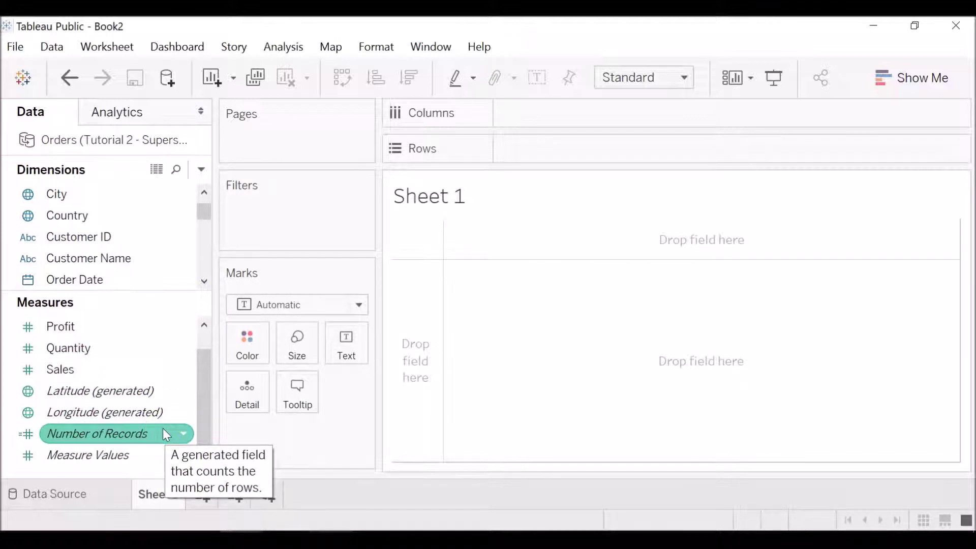
pyautogui.moveTo(163, 428); pyautogui.dragTo(347, 349)
pyautogui.click(428, 237)
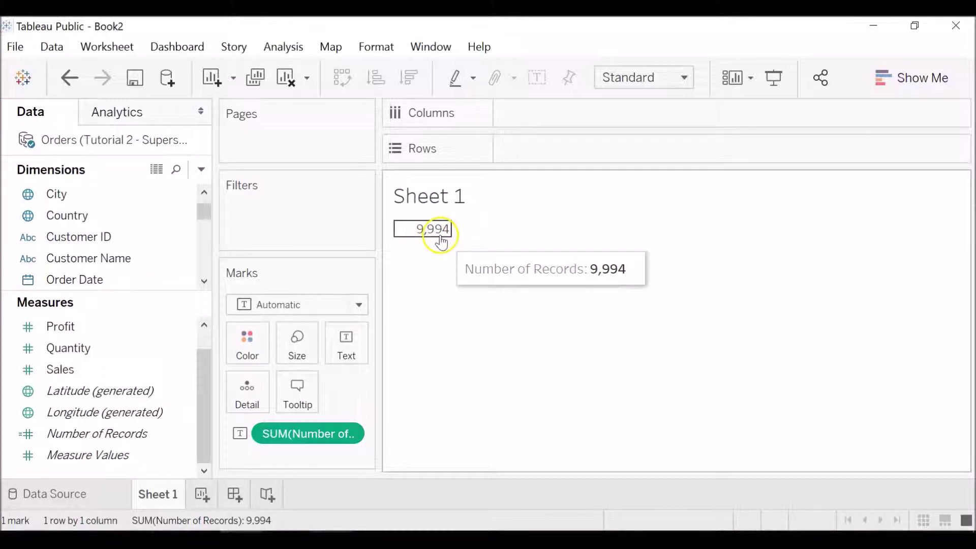
pyautogui.click(488, 297)
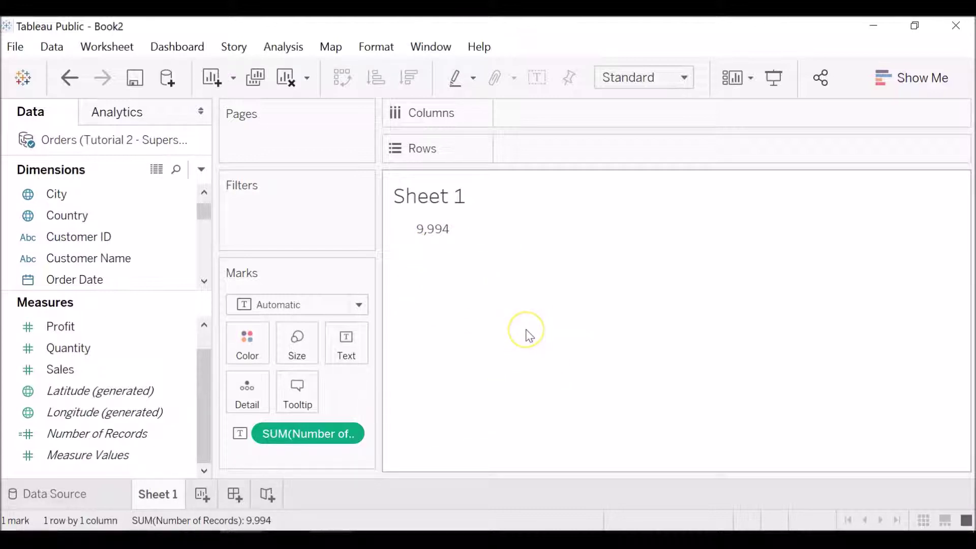
pyautogui.click(239, 436)
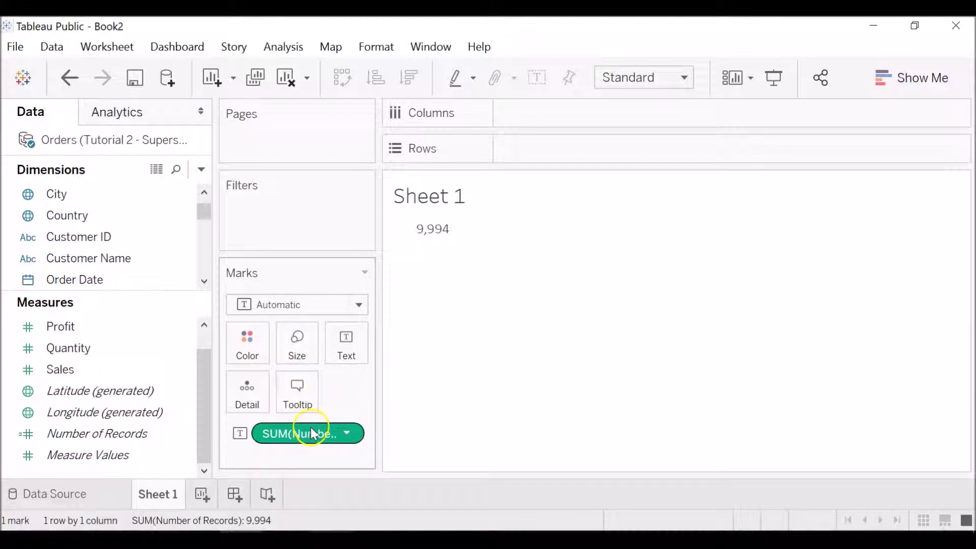
pyautogui.moveTo(313, 432); pyautogui.dragTo(297, 352)
pyautogui.moveTo(426, 240)
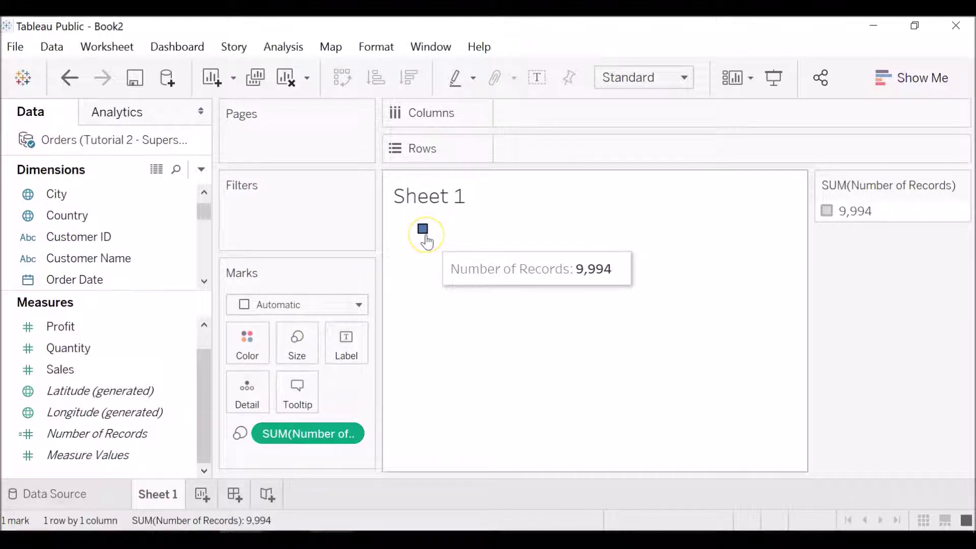
pyautogui.click(429, 248)
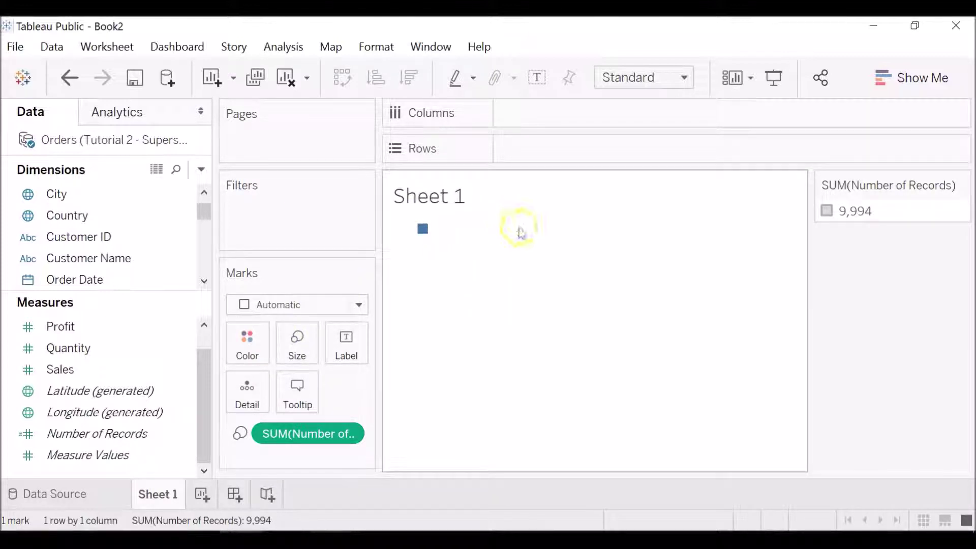
pyautogui.click(422, 229)
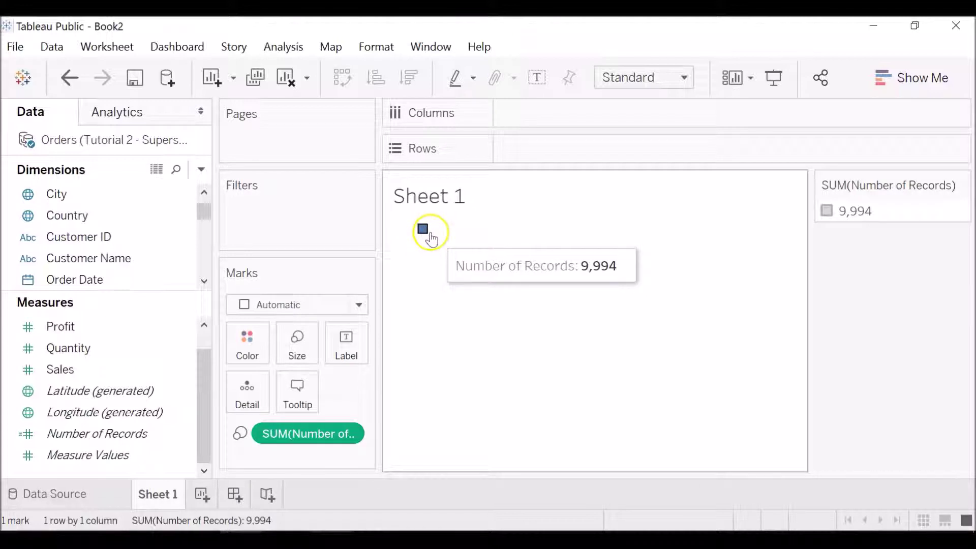
pyautogui.click(429, 234)
pyautogui.click(334, 424)
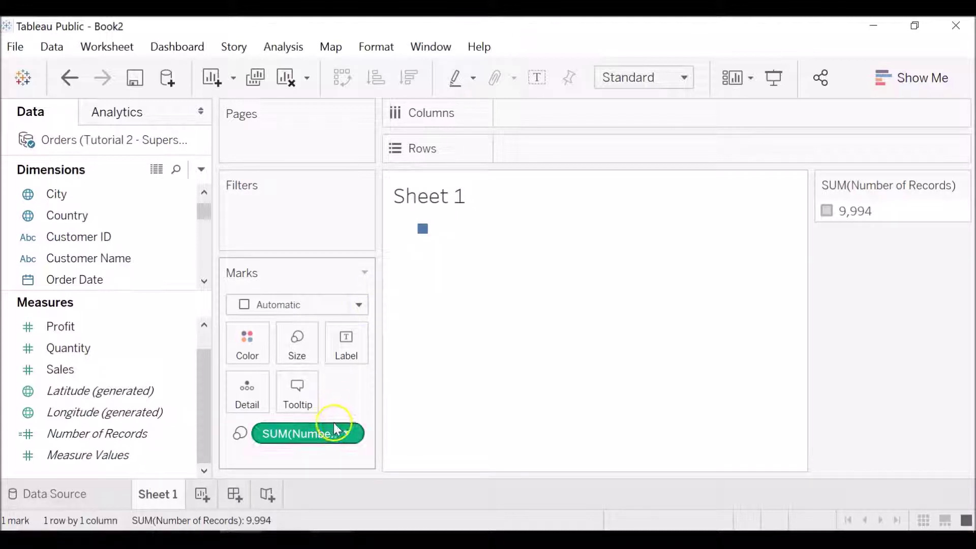
pyautogui.moveTo(333, 421); pyautogui.dragTo(226, 373)
pyautogui.click(338, 440)
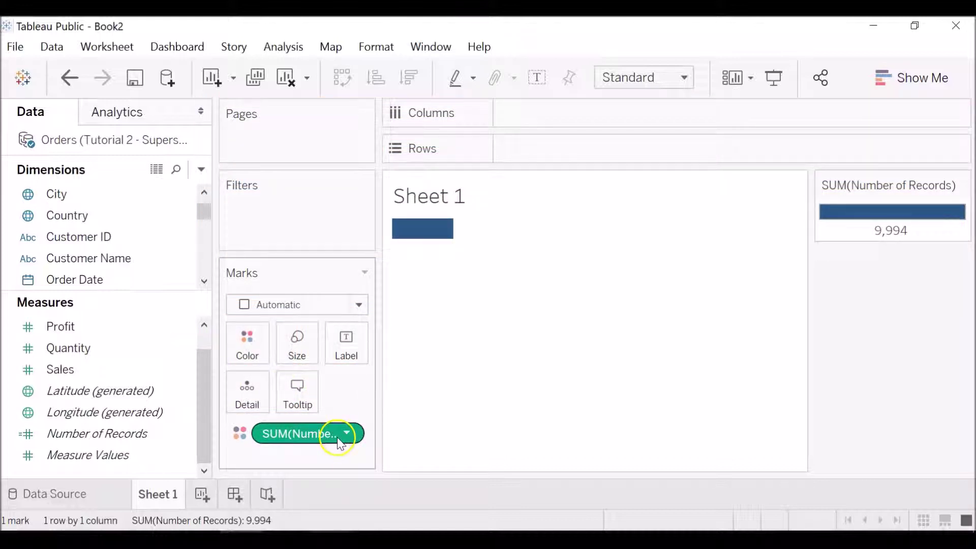
pyautogui.moveTo(448, 231)
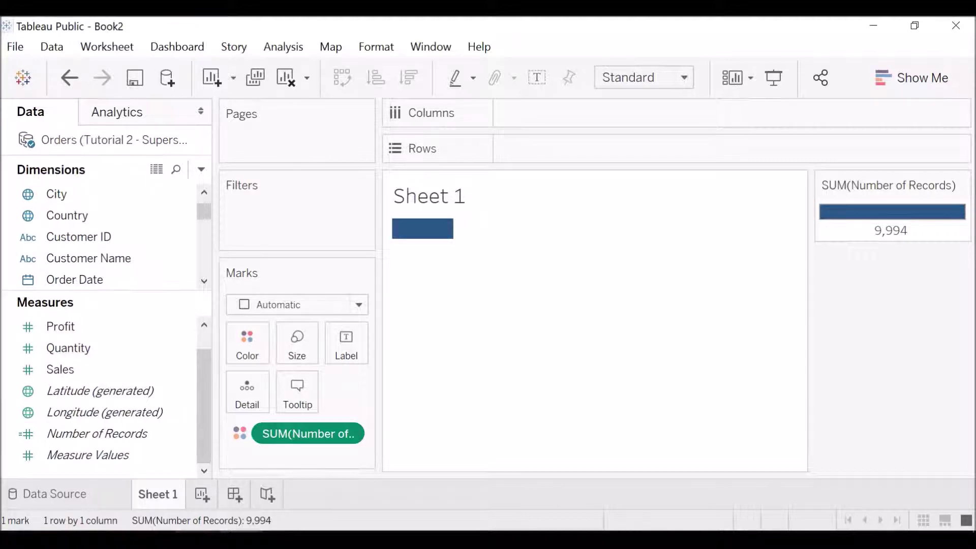
pyautogui.click(66, 437)
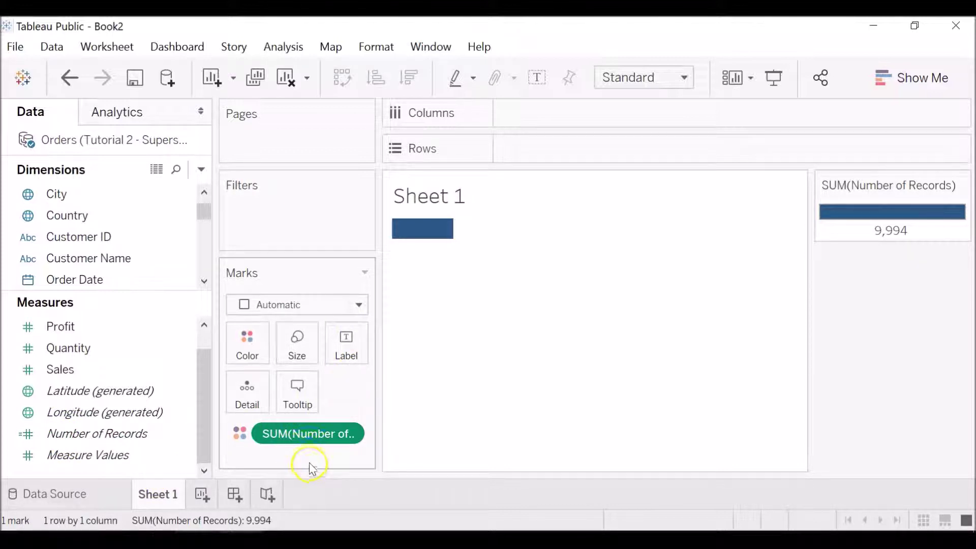
pyautogui.moveTo(312, 426); pyautogui.dragTo(346, 349)
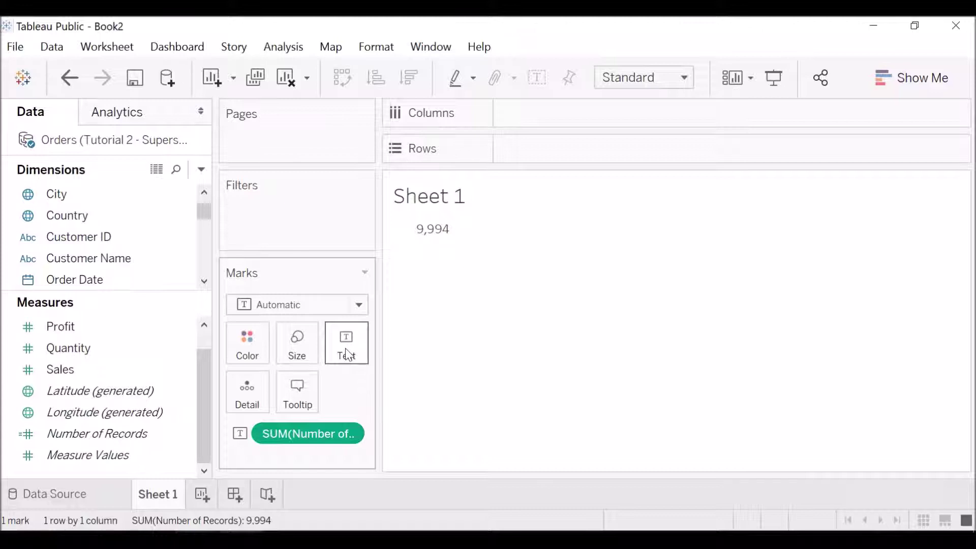
# Step: Switch the mark type to Bar, then Pie, then return to the Data Source page
pyautogui.click(358, 305)
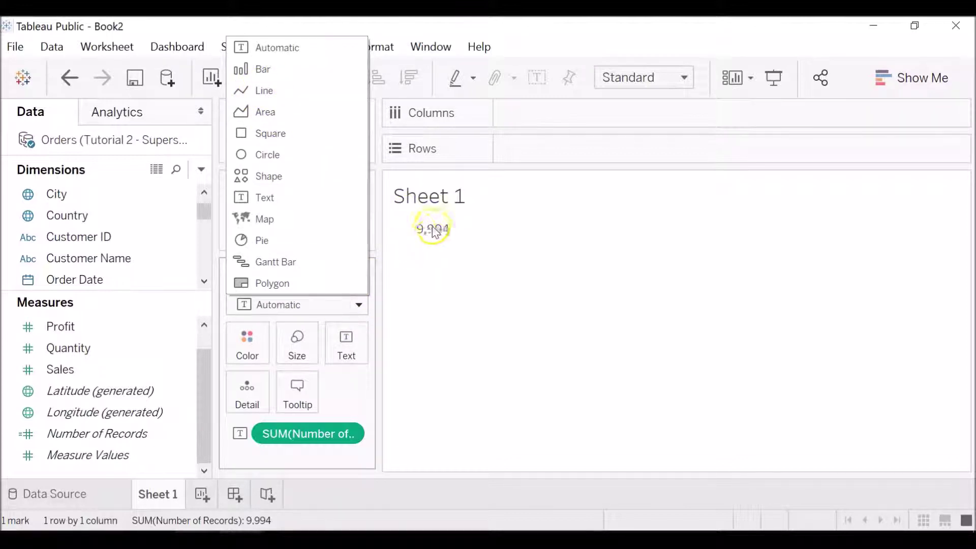
pyautogui.click(283, 67)
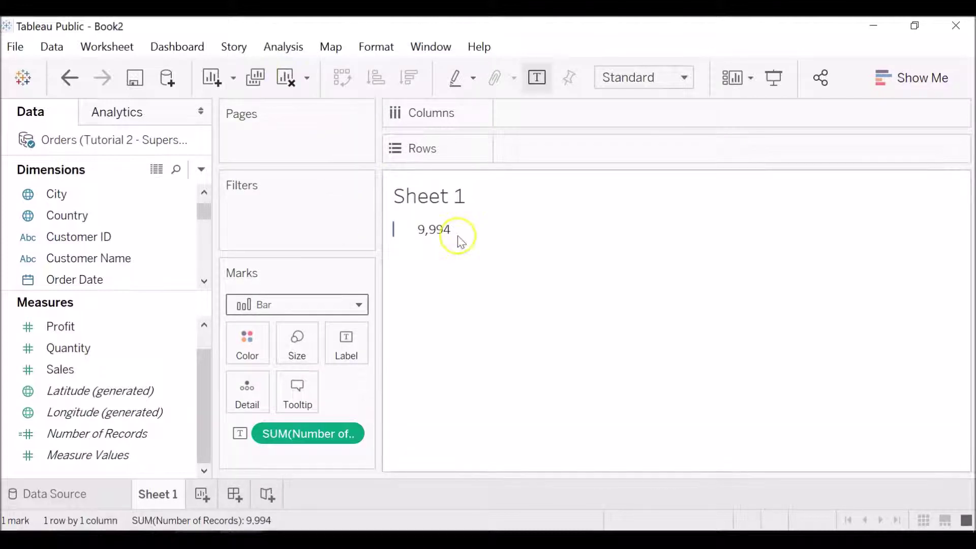
pyautogui.click(362, 303)
pyautogui.click(315, 240)
pyautogui.click(496, 328)
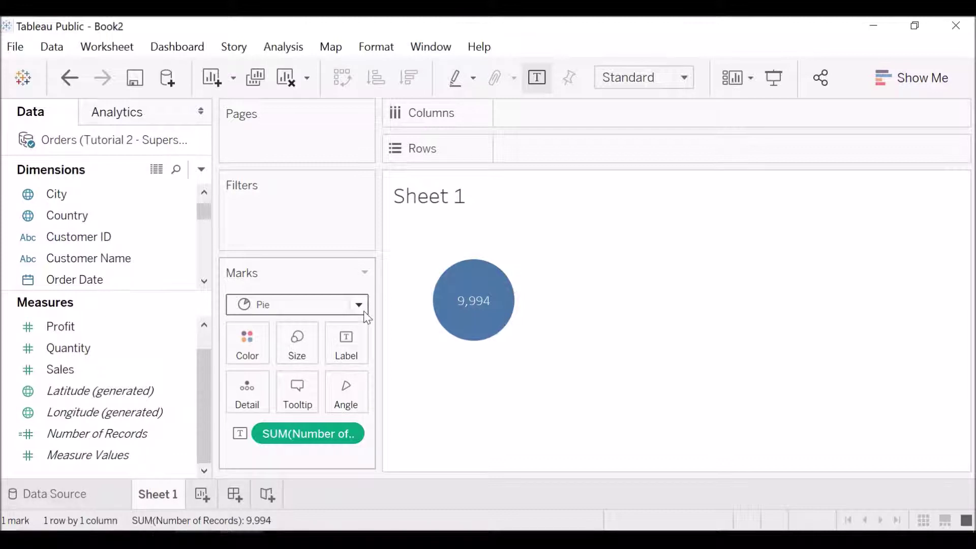
pyautogui.click(71, 483)
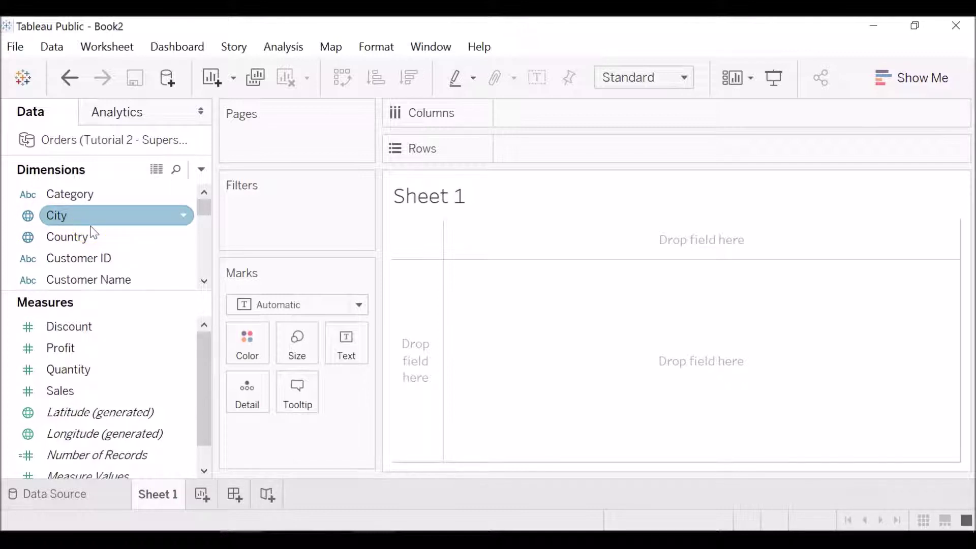
# Step: List every City on Rows and show each city's total Profit as text and size
pyautogui.moveTo(91, 222); pyautogui.dragTo(584, 147)
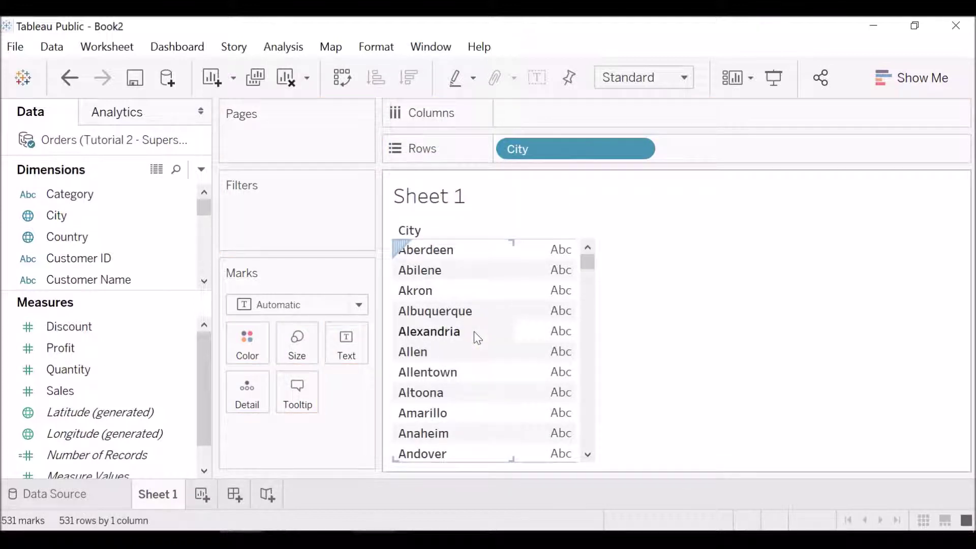
pyautogui.click(145, 349)
pyautogui.moveTo(139, 350); pyautogui.dragTo(349, 355)
pyautogui.click(585, 262)
pyautogui.moveTo(587, 264); pyautogui.dragTo(580, 243)
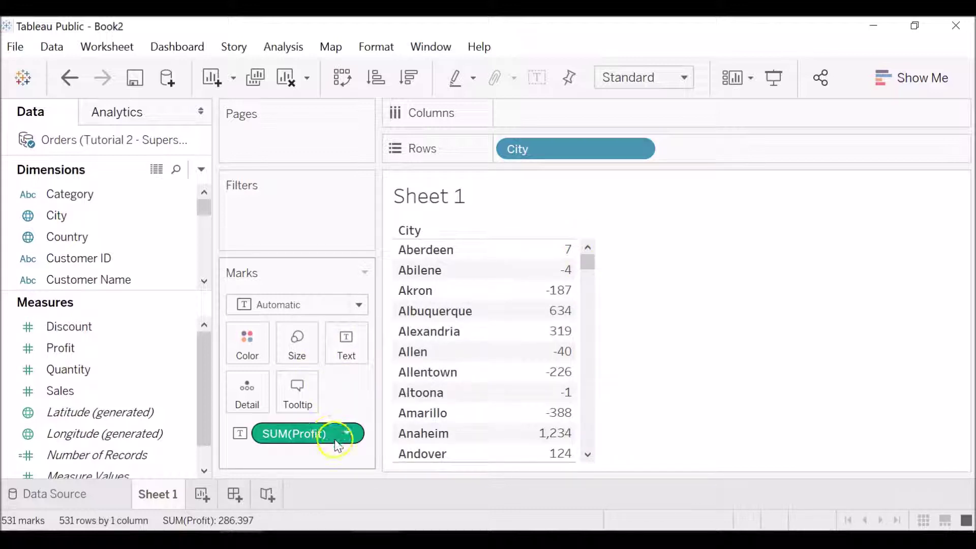
pyautogui.moveTo(336, 440); pyautogui.dragTo(296, 361)
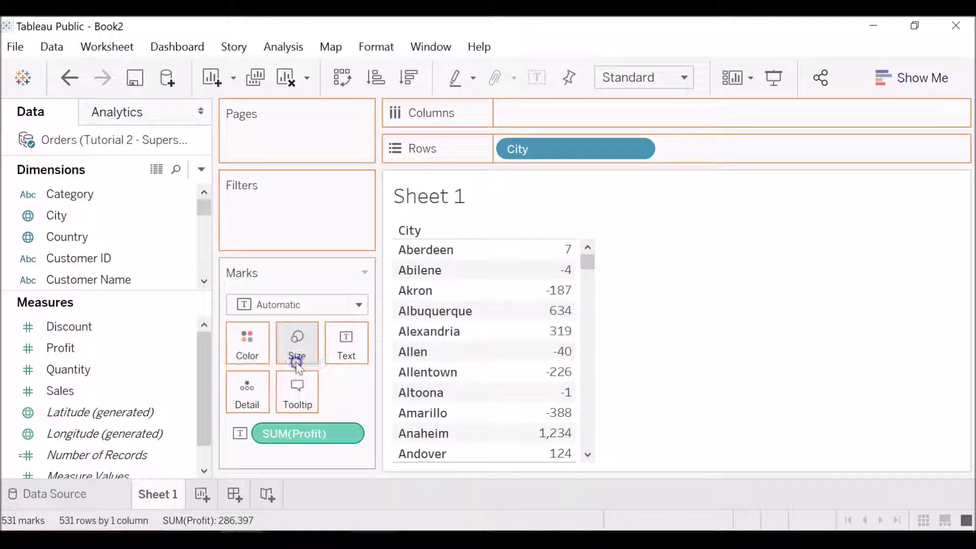
pyautogui.click(587, 453)
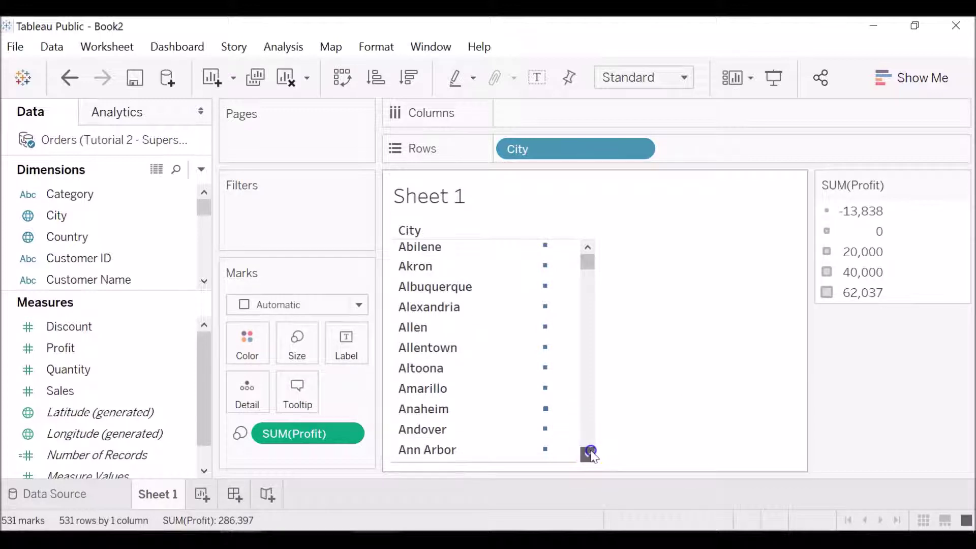
pyautogui.moveTo(589, 453); pyautogui.dragTo(588, 444)
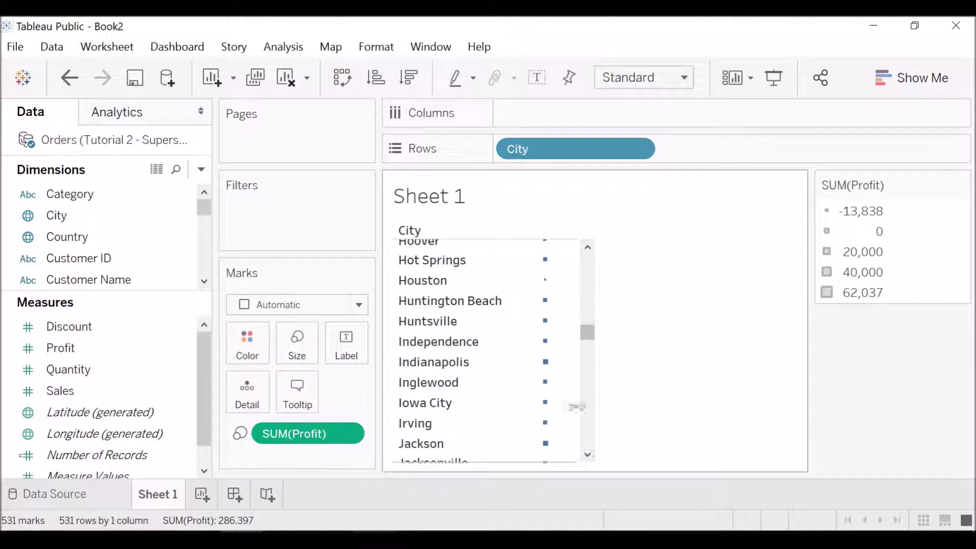
pyautogui.moveTo(587, 330); pyautogui.dragTo(592, 301)
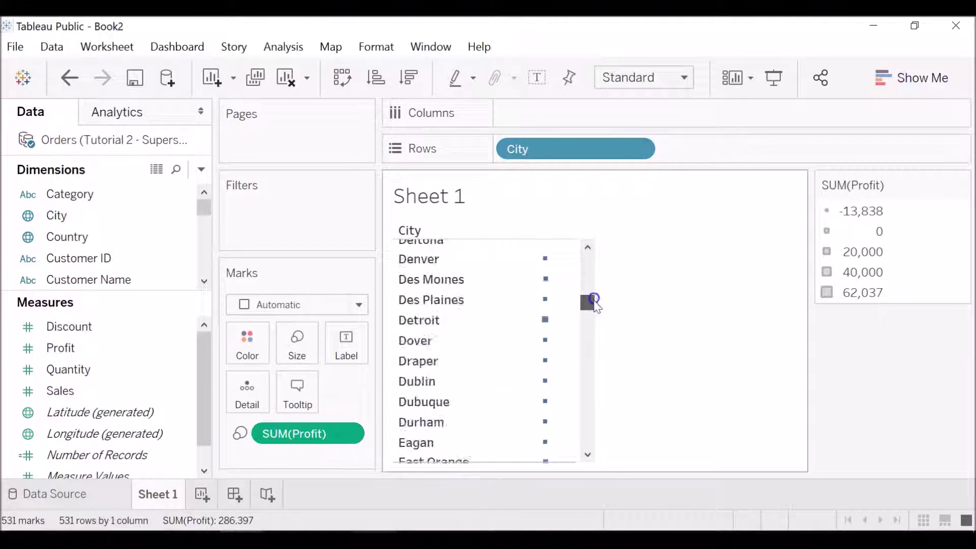
# Step: Replace Profit with Sales on text and size, then colour each city by SUM(Sales)
pyautogui.click(346, 433)
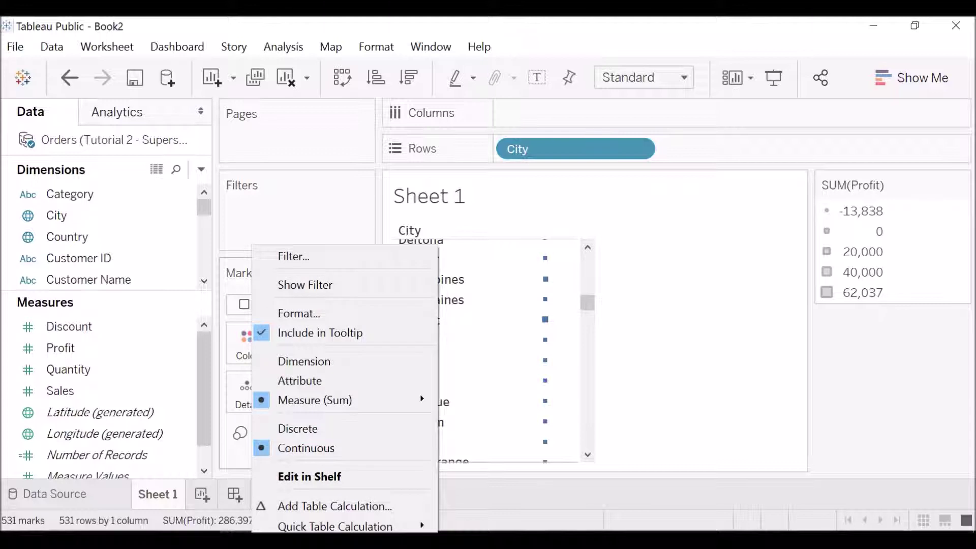
pyautogui.click(305, 533)
pyautogui.click(92, 369)
pyautogui.moveTo(102, 390); pyautogui.dragTo(339, 350)
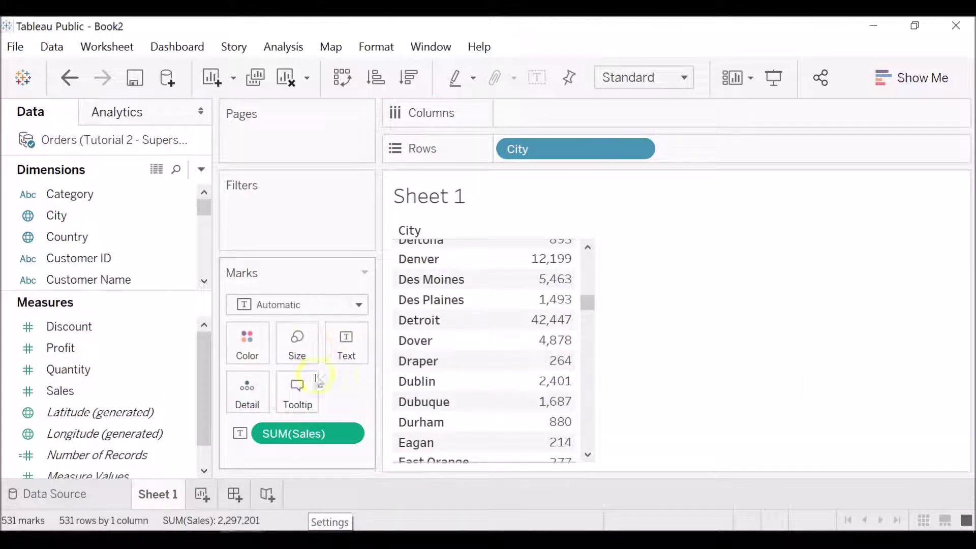
pyautogui.moveTo(316, 433); pyautogui.dragTo(300, 348)
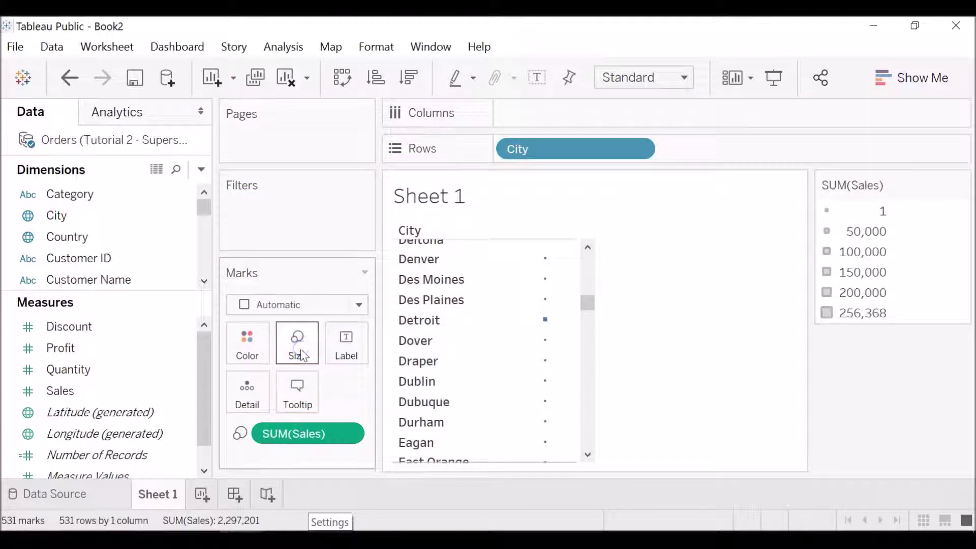
pyautogui.moveTo(594, 305); pyautogui.dragTo(682, 322)
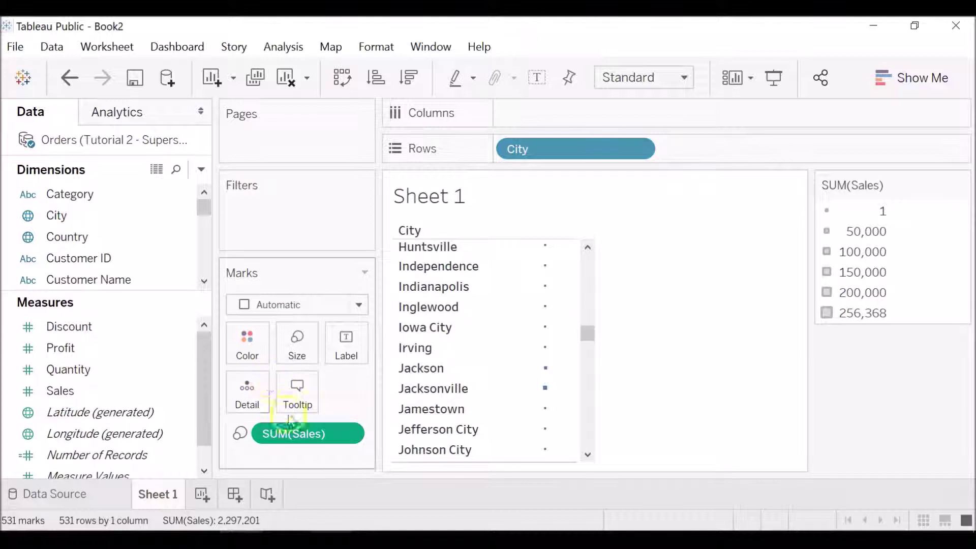
pyautogui.moveTo(303, 434); pyautogui.dragTo(254, 354)
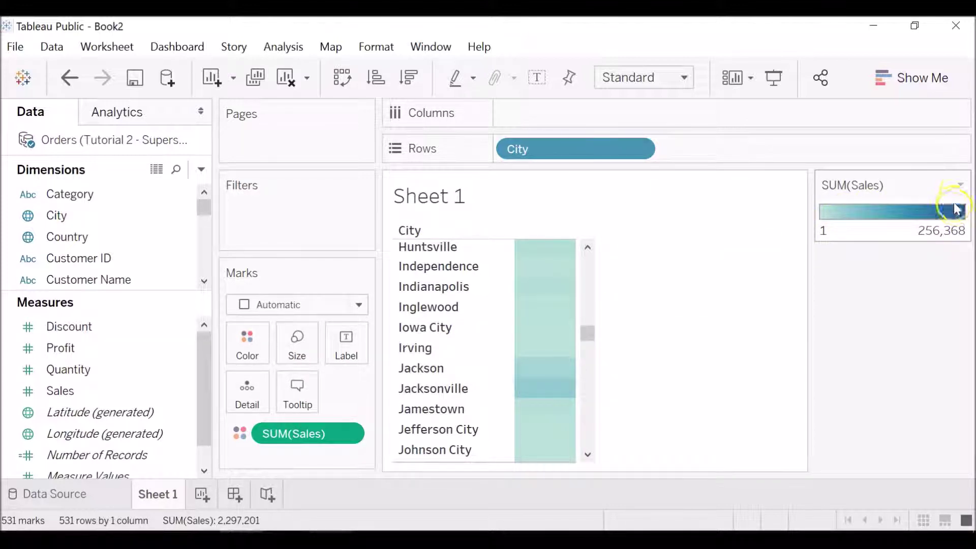
# Step: Recolour the SUM(Sales) legend with the Green-Blue Diverging palette and check a city's sales value
pyautogui.click(960, 184)
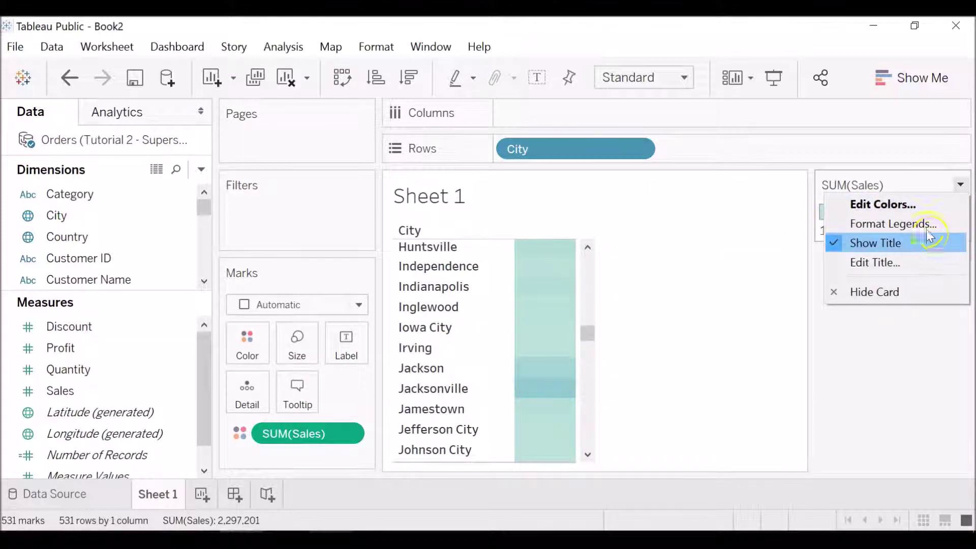
pyautogui.click(895, 205)
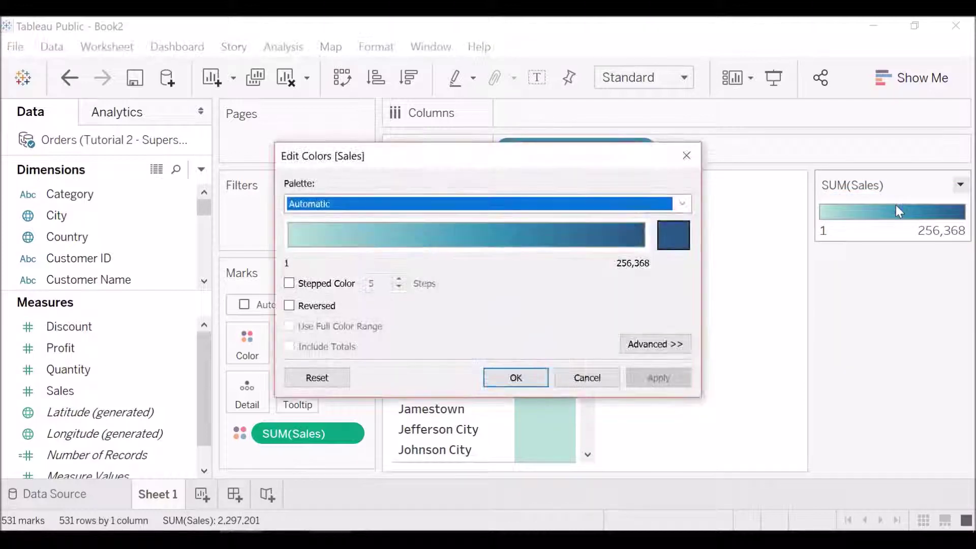
pyautogui.click(683, 205)
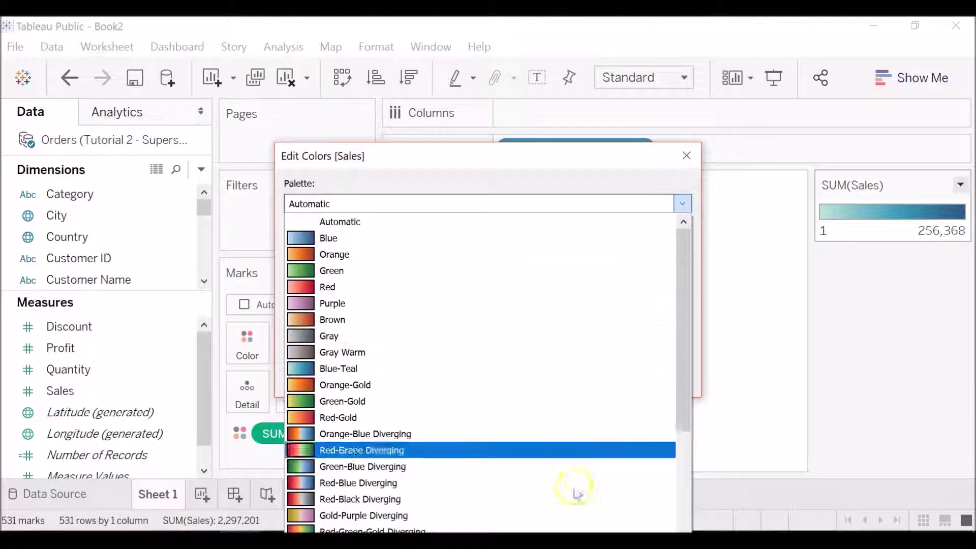
pyautogui.click(575, 468)
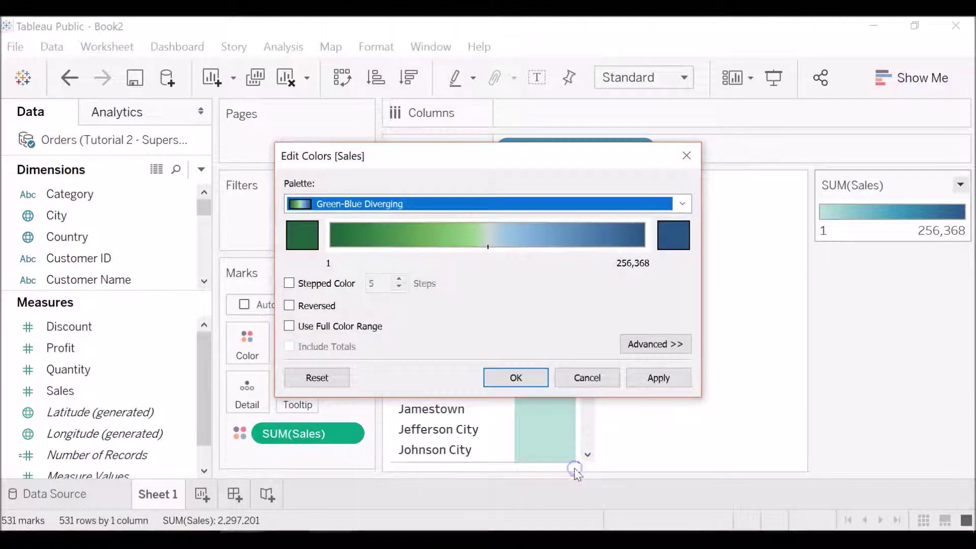
pyautogui.click(515, 385)
pyautogui.moveTo(588, 336); pyautogui.dragTo(591, 350)
pyautogui.moveTo(557, 428)
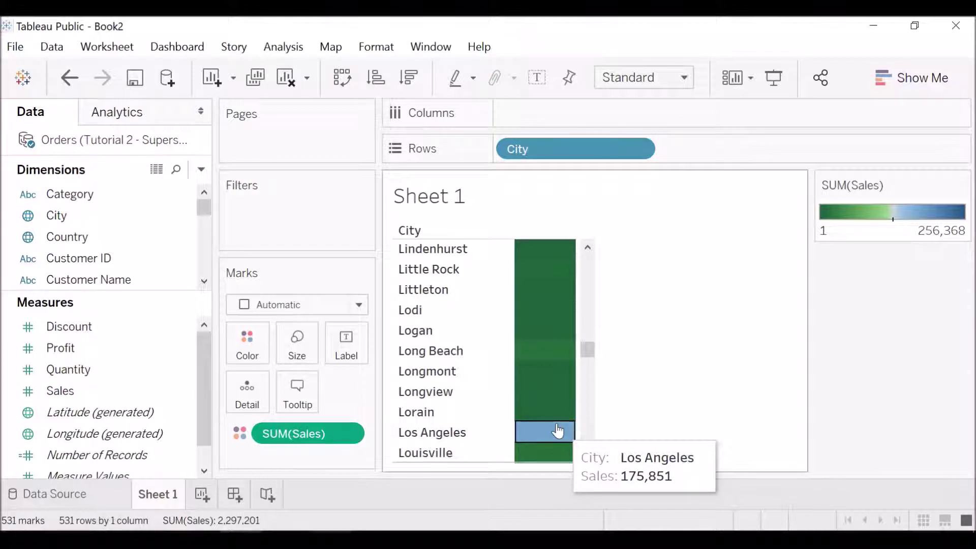
pyautogui.click(558, 387)
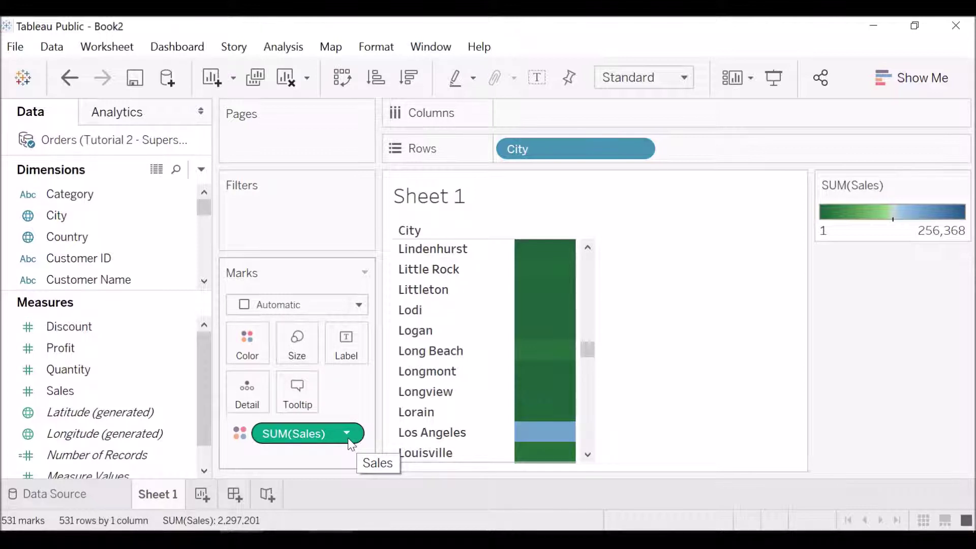
# Step: Remove SUM(Sales) from the Marks card and City from the Rows shelf
pyautogui.click(346, 432)
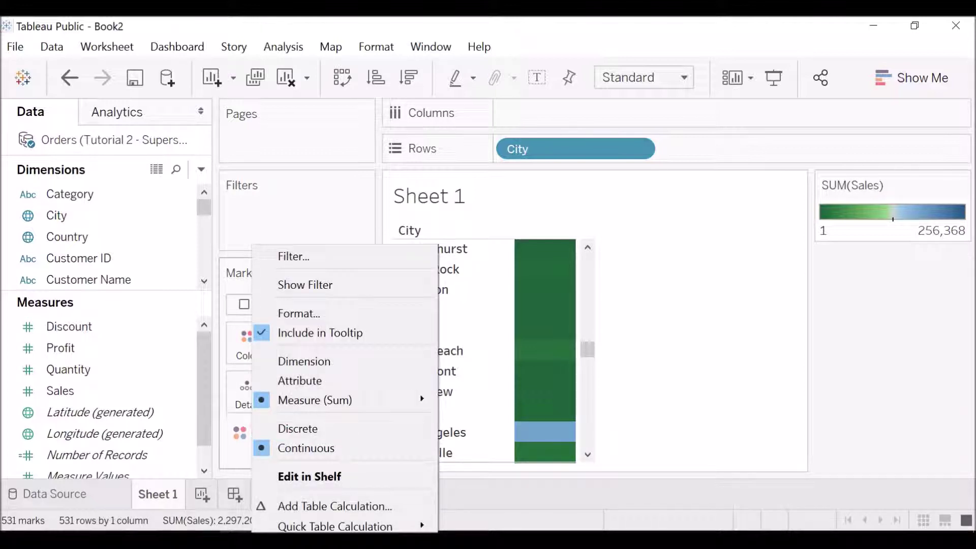
pyautogui.click(391, 477)
pyautogui.click(635, 147)
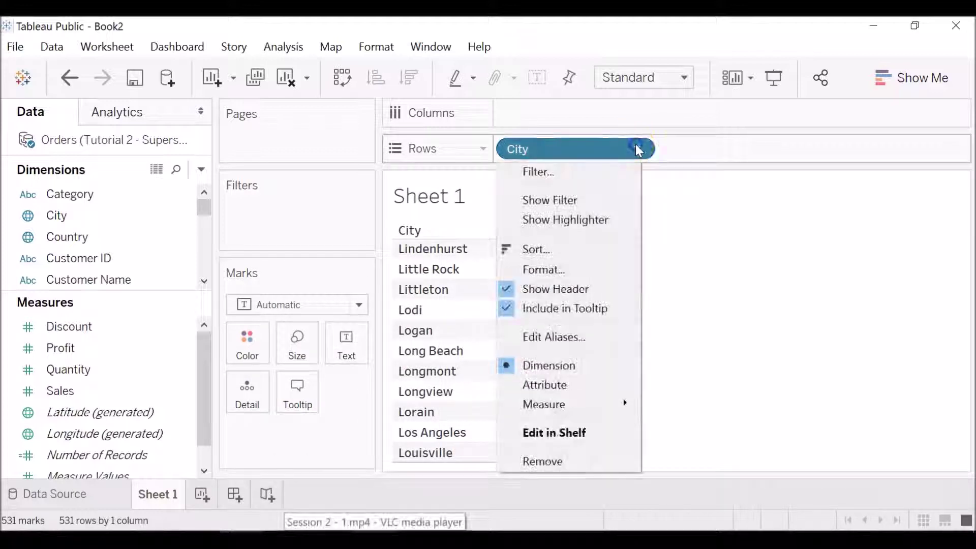
pyautogui.click(614, 460)
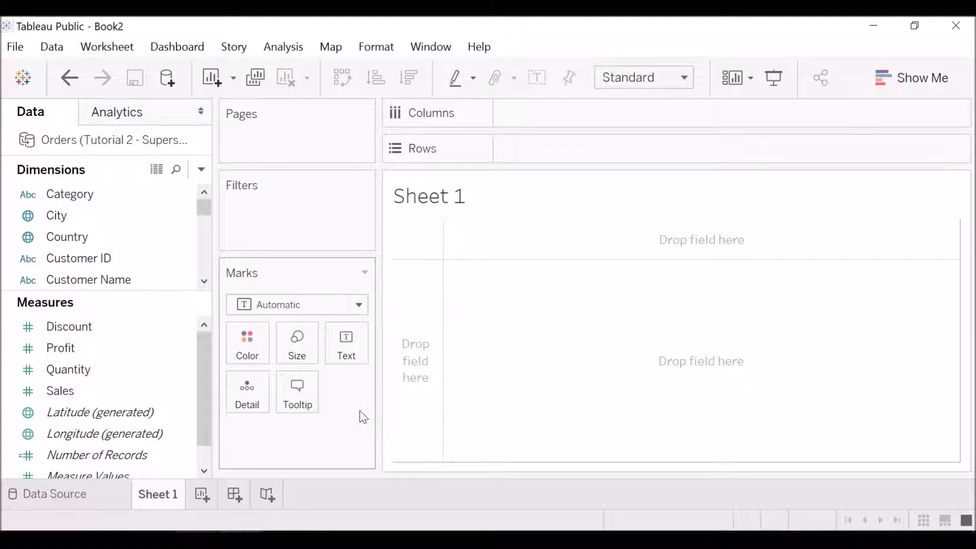
pyautogui.click(95, 196)
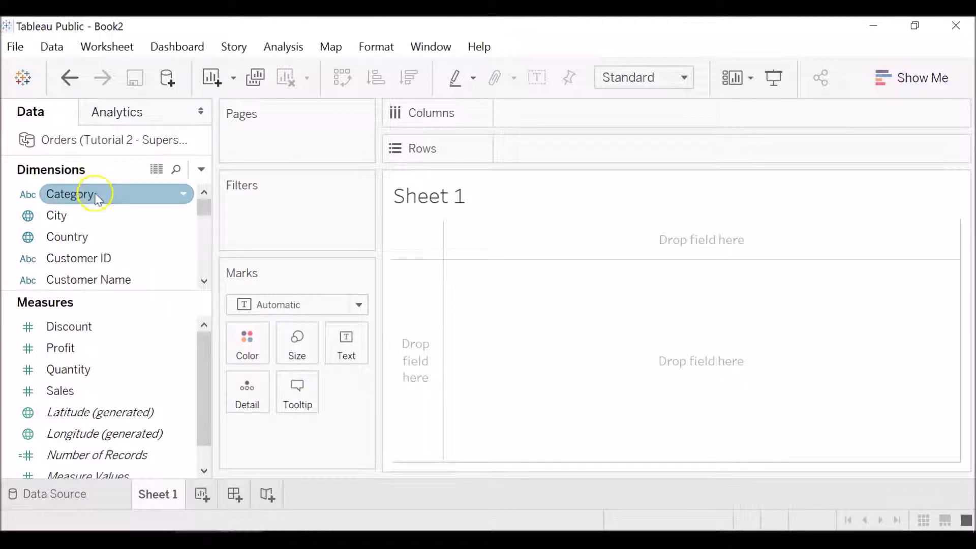
pyautogui.click(98, 215)
pyautogui.click(98, 197)
pyautogui.moveTo(98, 199); pyautogui.dragTo(513, 118)
pyautogui.click(127, 199)
pyautogui.click(131, 218)
pyautogui.moveTo(132, 220); pyautogui.dragTo(618, 152)
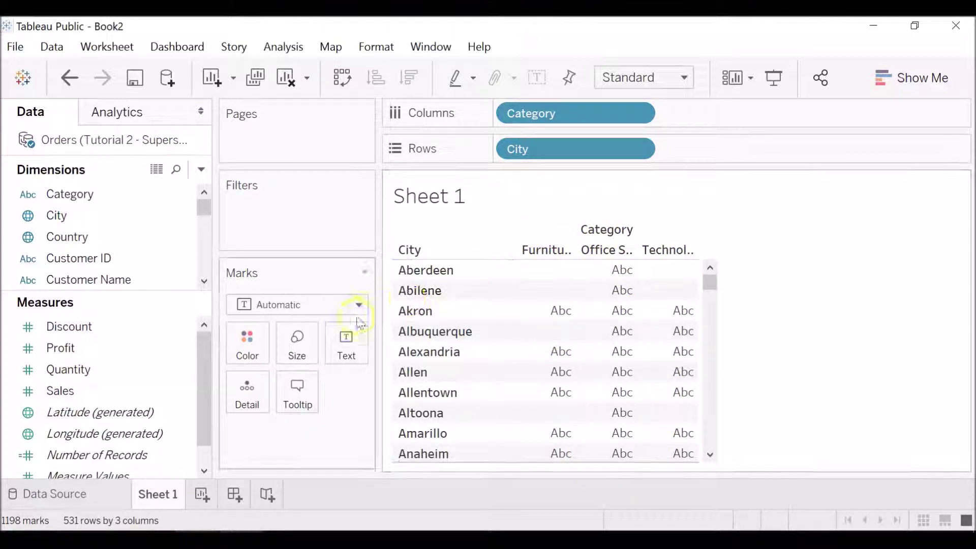
pyautogui.click(533, 209)
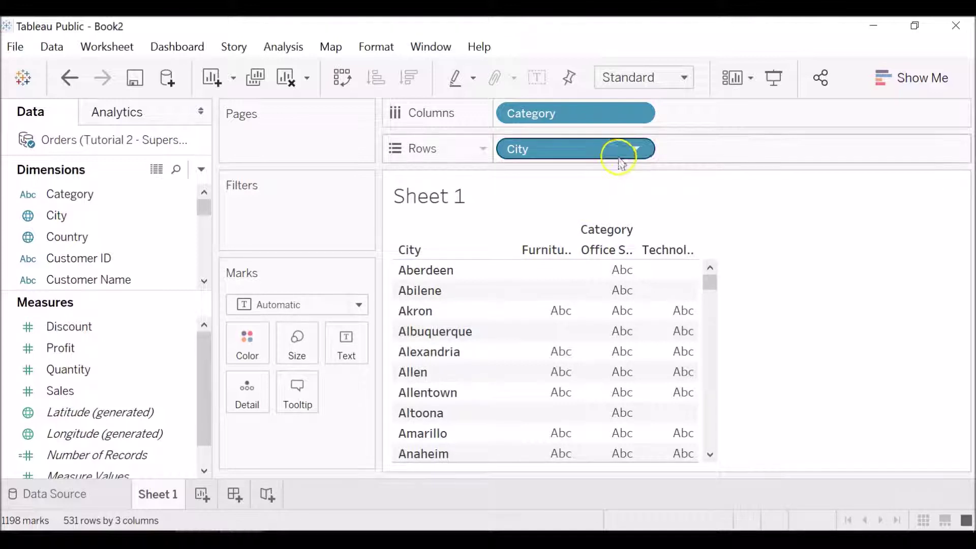
pyautogui.click(635, 147)
pyautogui.click(587, 460)
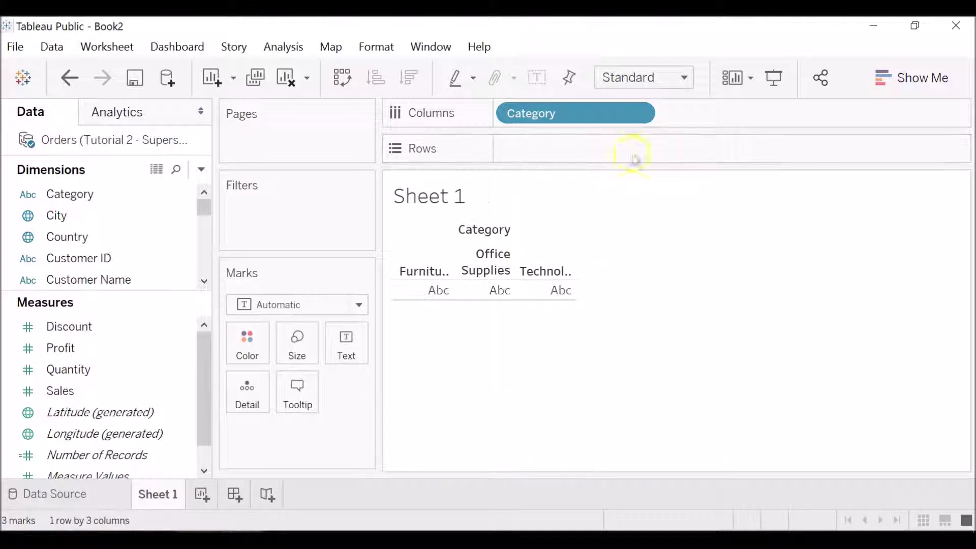
pyautogui.click(638, 113)
pyautogui.click(614, 425)
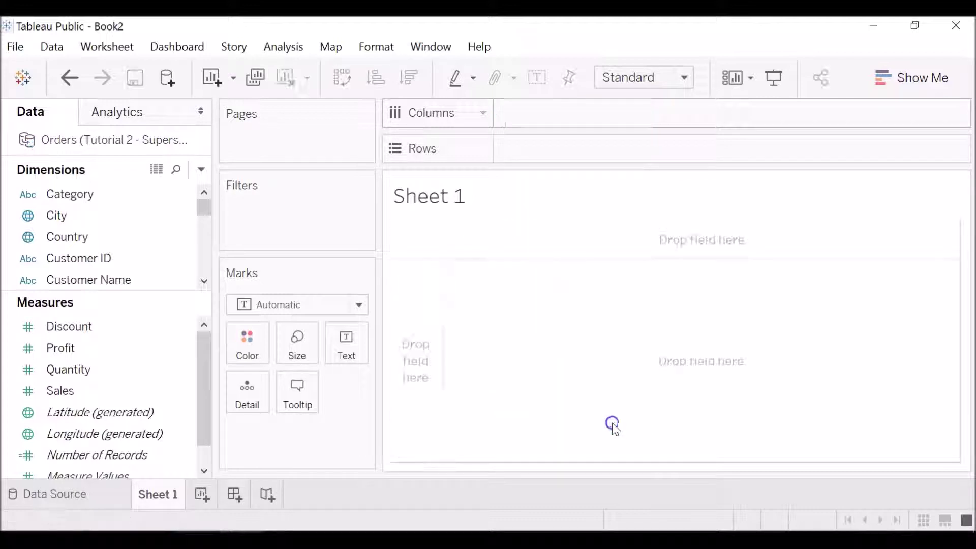
pyautogui.moveTo(61, 348); pyautogui.dragTo(546, 138)
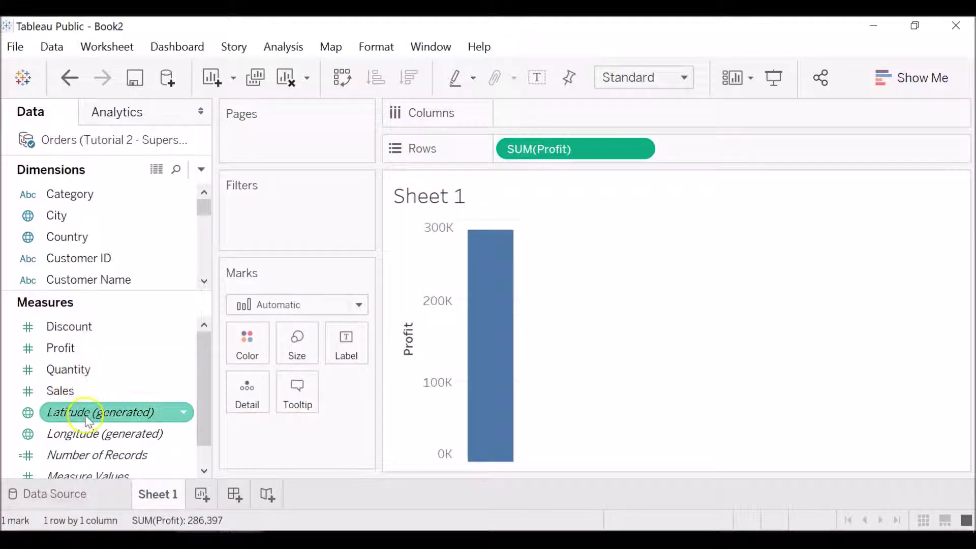
pyautogui.moveTo(134, 390); pyautogui.dragTo(623, 112)
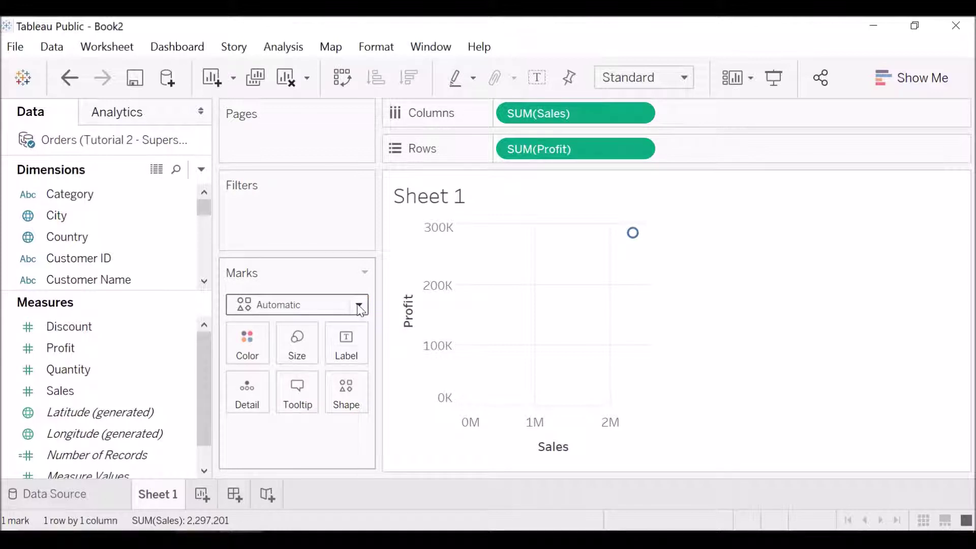
pyautogui.click(636, 148)
pyautogui.click(615, 487)
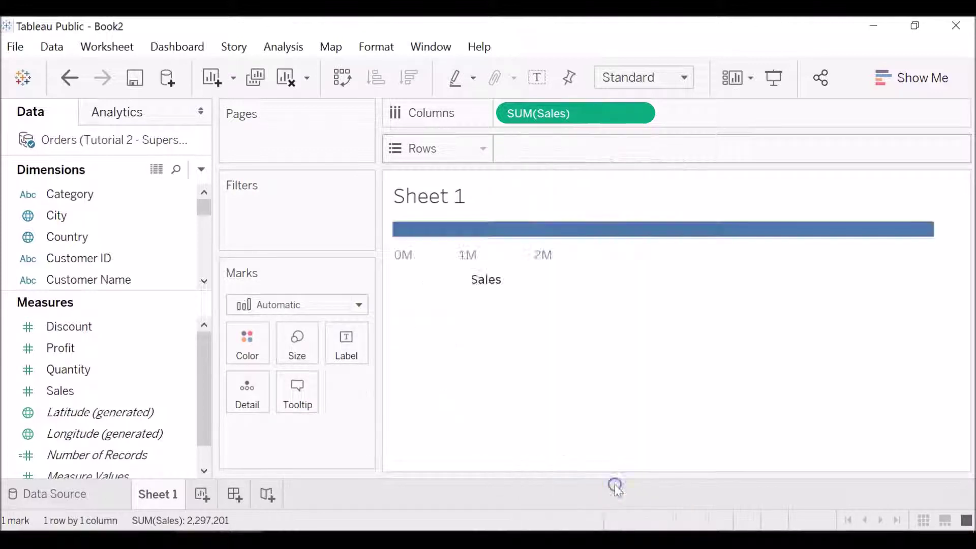
pyautogui.click(635, 113)
pyautogui.click(598, 451)
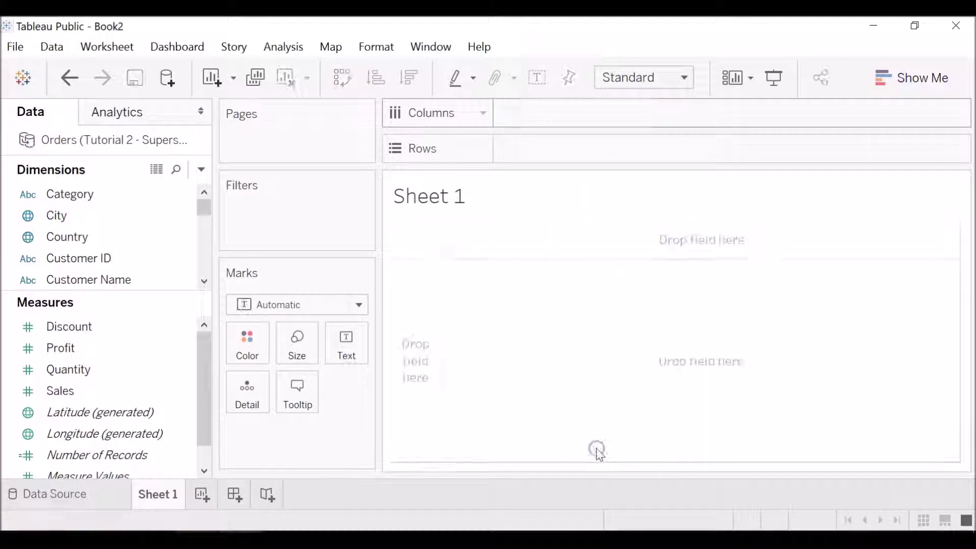
# Step: Build a bar chart with Category on Rows and SUM(Profit) on Columns
pyautogui.click(95, 216)
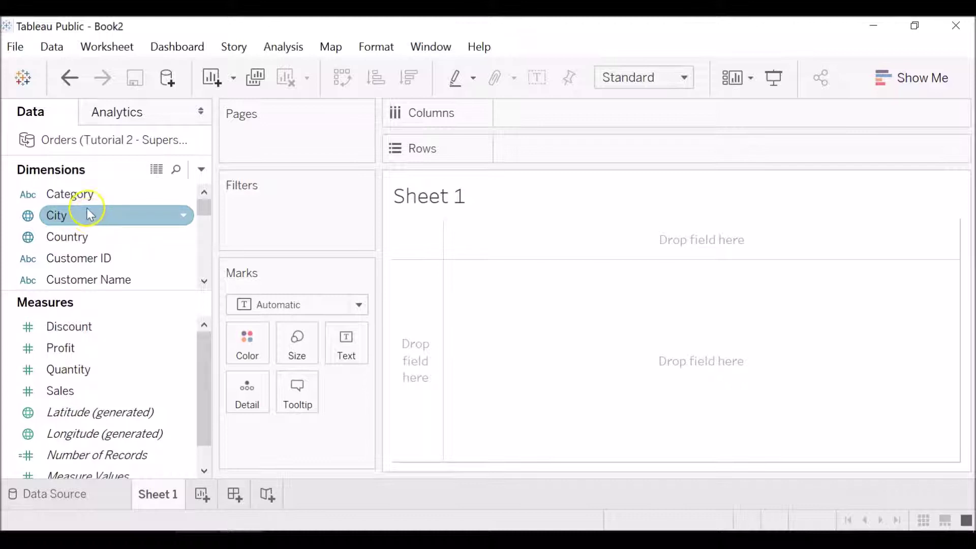
pyautogui.click(81, 193)
pyautogui.moveTo(82, 194); pyautogui.dragTo(582, 143)
pyautogui.click(131, 326)
pyautogui.click(136, 345)
pyautogui.moveTo(141, 352); pyautogui.dragTo(625, 109)
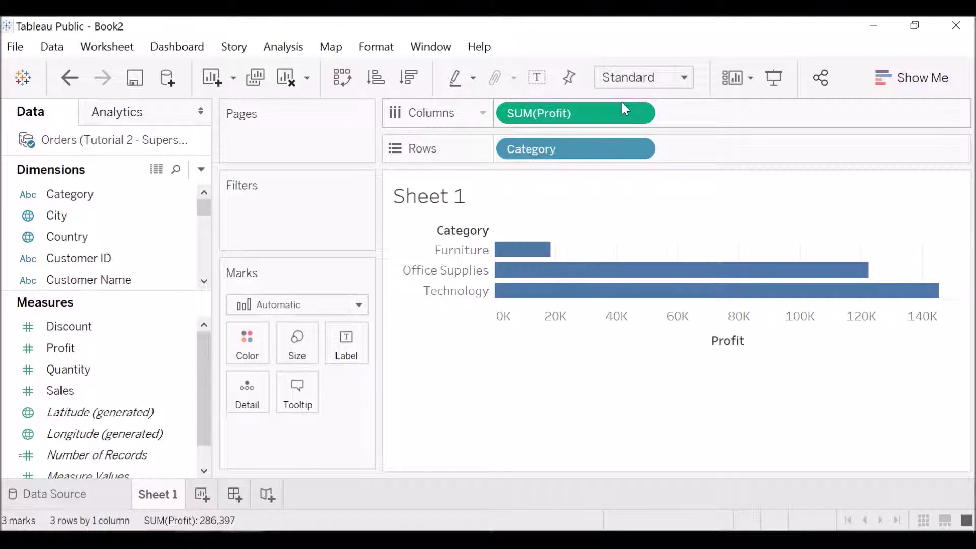
pyautogui.moveTo(534, 263)
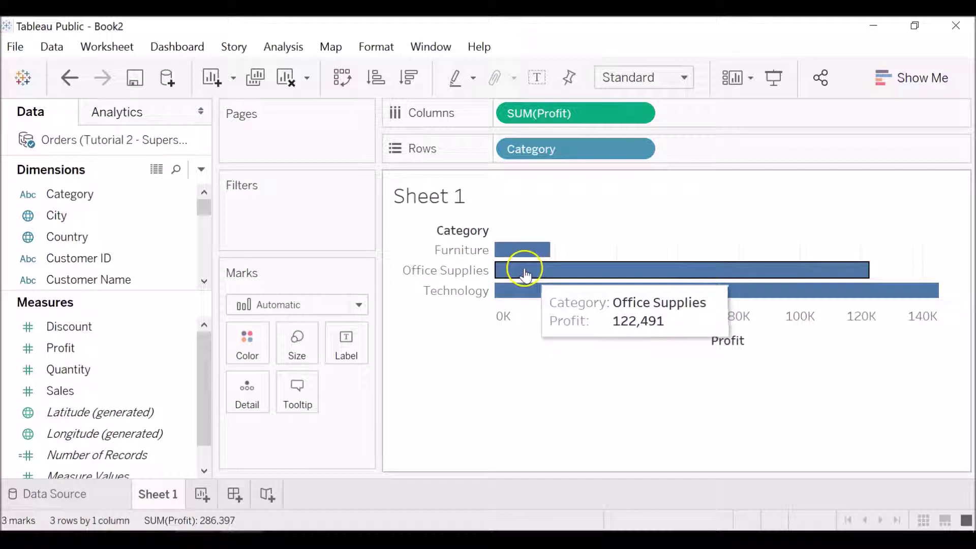
pyautogui.moveTo(532, 292)
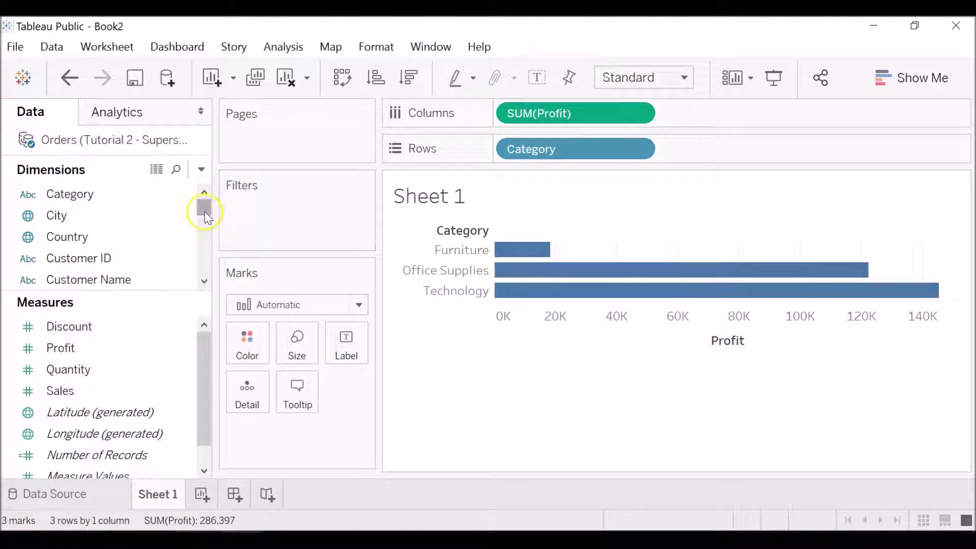
pyautogui.moveTo(204, 211); pyautogui.dragTo(206, 227)
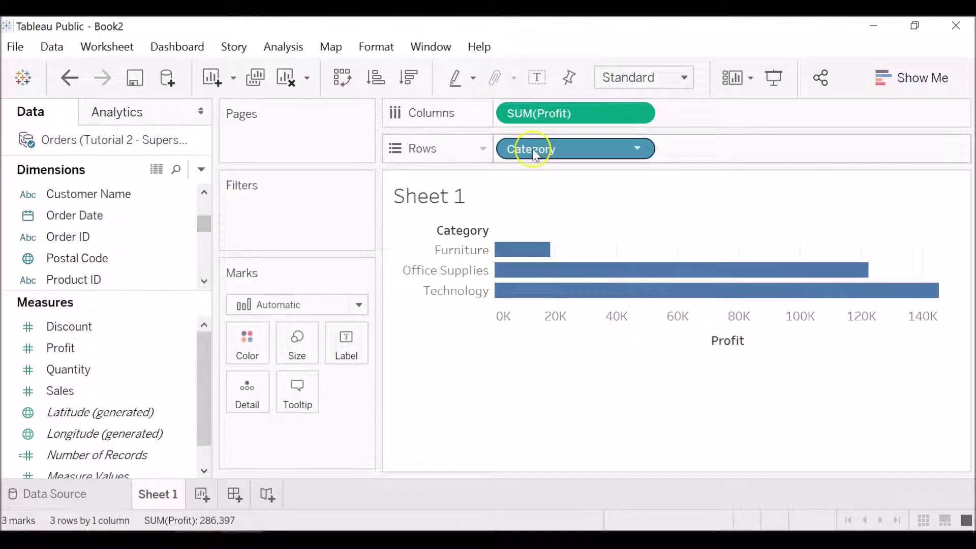
# Step: Remove SUM(Profit) from Columns and Category from Rows
pyautogui.click(636, 113)
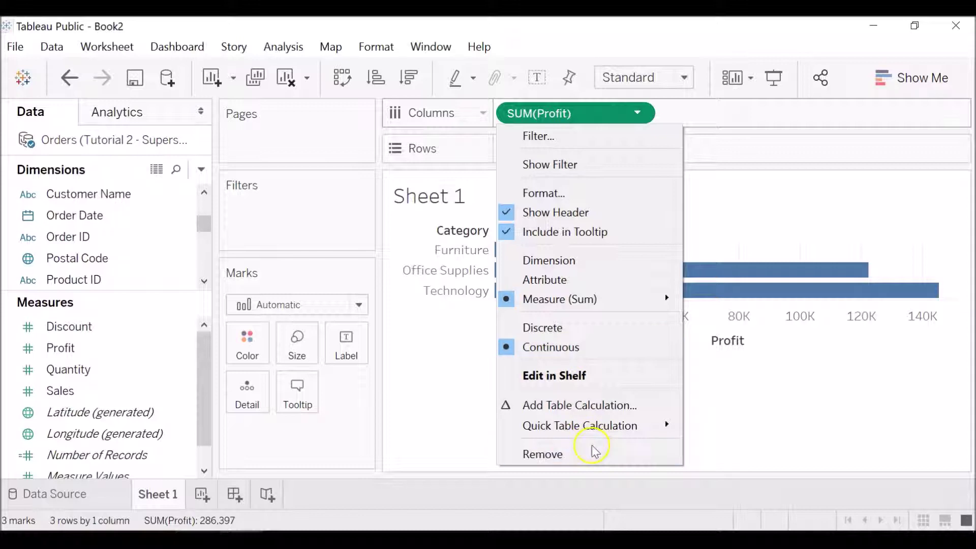
pyautogui.click(593, 453)
pyautogui.click(637, 150)
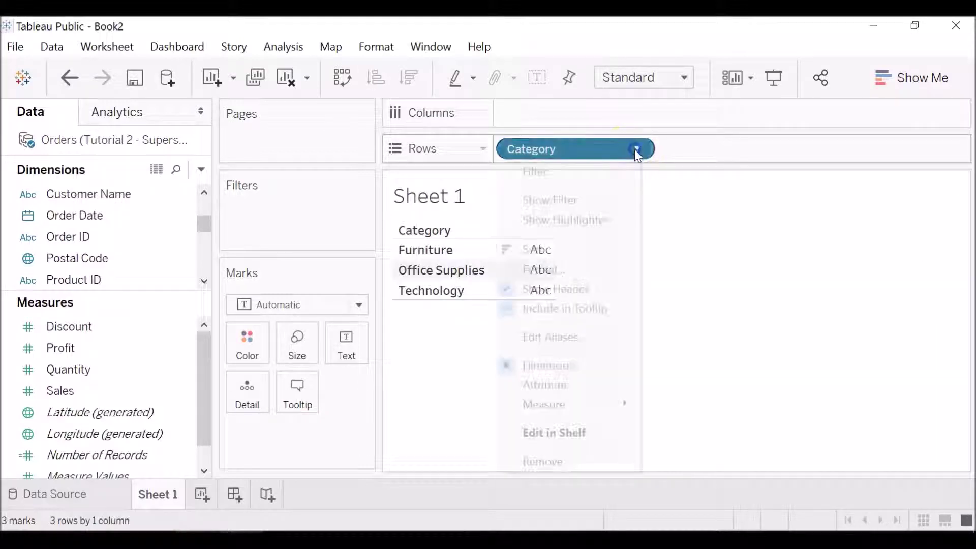
pyautogui.click(587, 461)
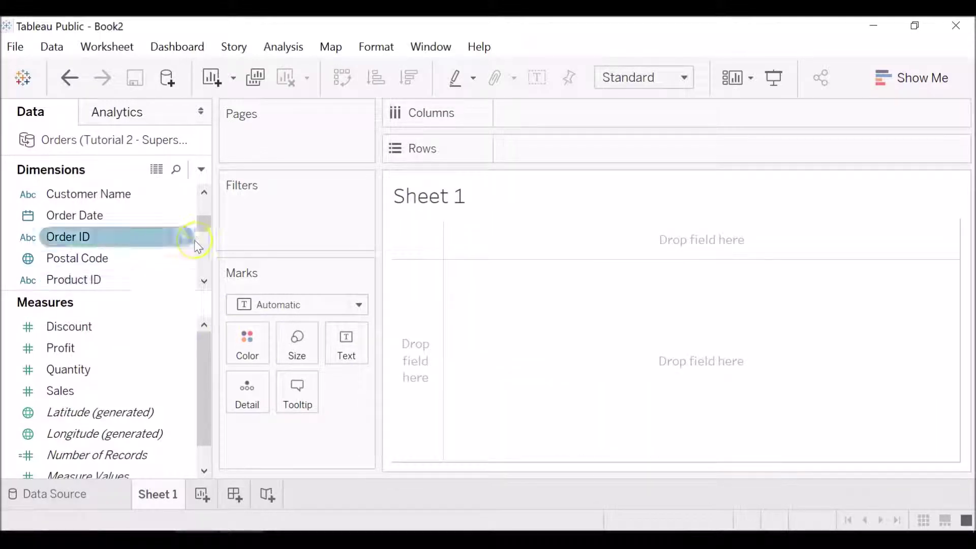
pyautogui.moveTo(138, 230); pyautogui.dragTo(600, 153)
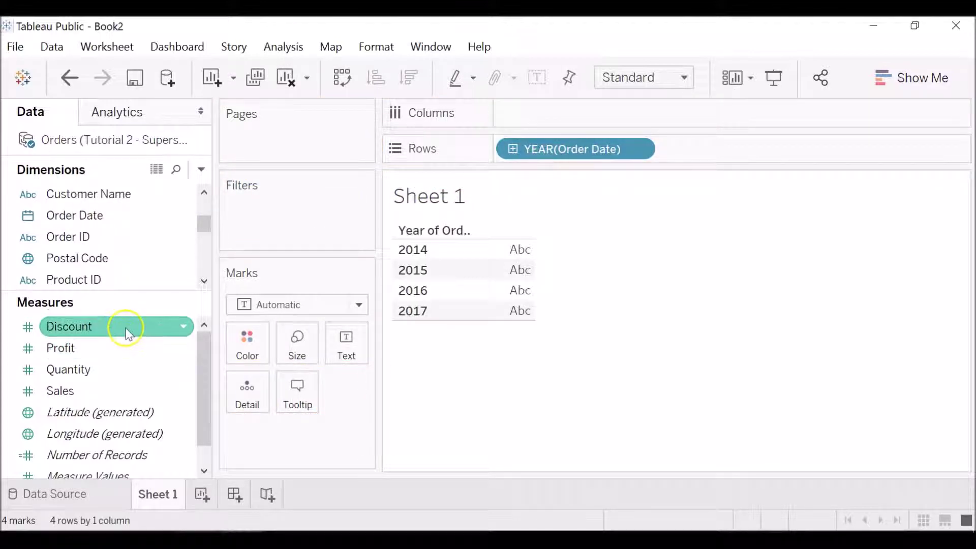
pyautogui.moveTo(127, 334); pyautogui.dragTo(724, 145)
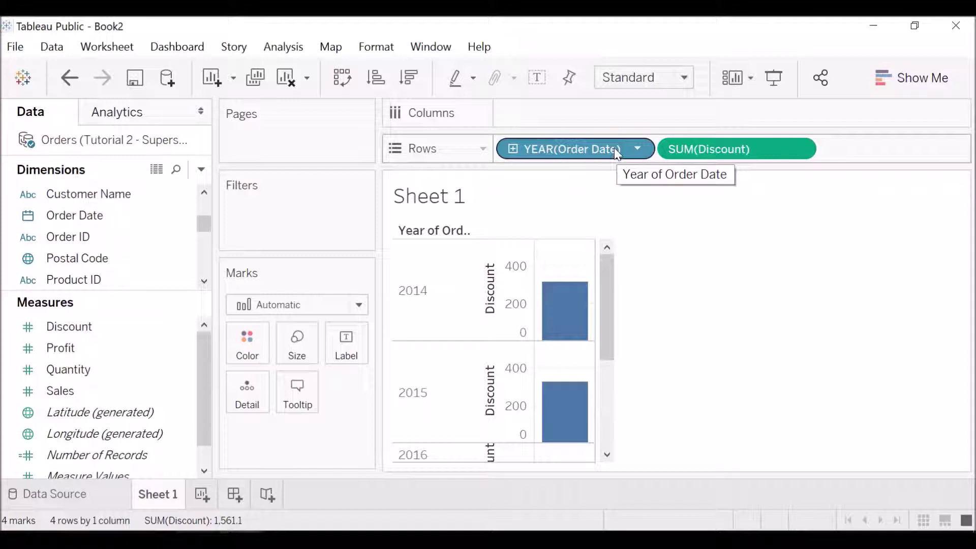
pyautogui.moveTo(605, 152); pyautogui.dragTo(599, 115)
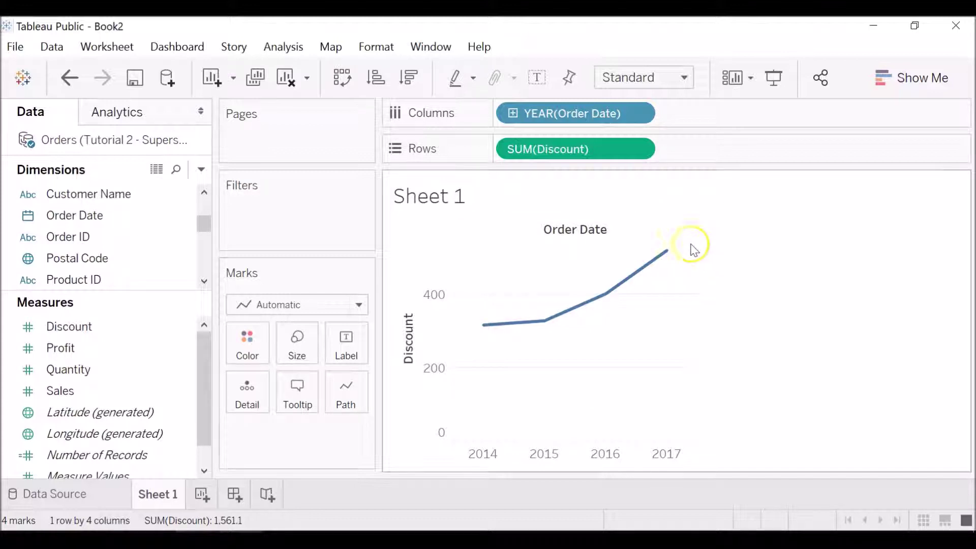
pyautogui.moveTo(621, 300)
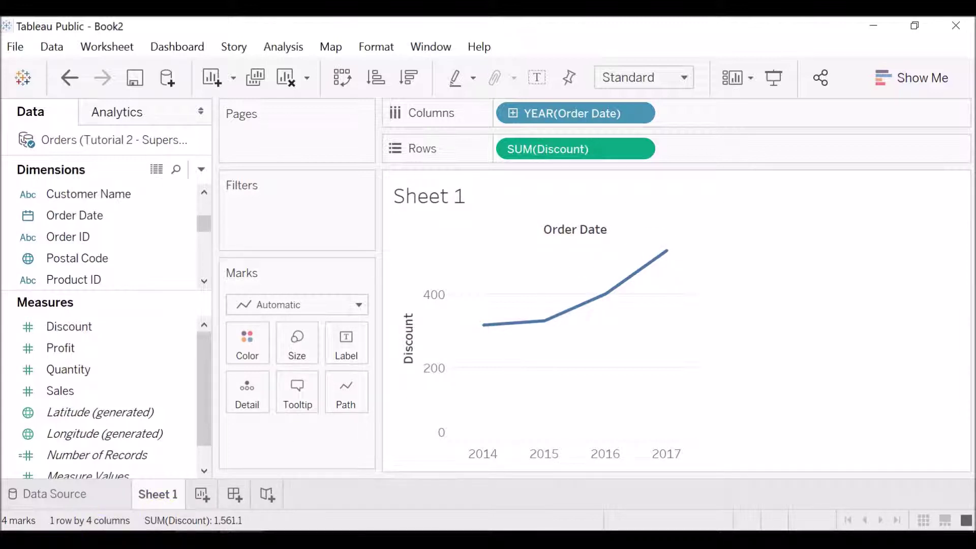
pyautogui.hotkey('alt', 'shift', 'BackSpace')
pyautogui.scroll(-1, 196, 458)
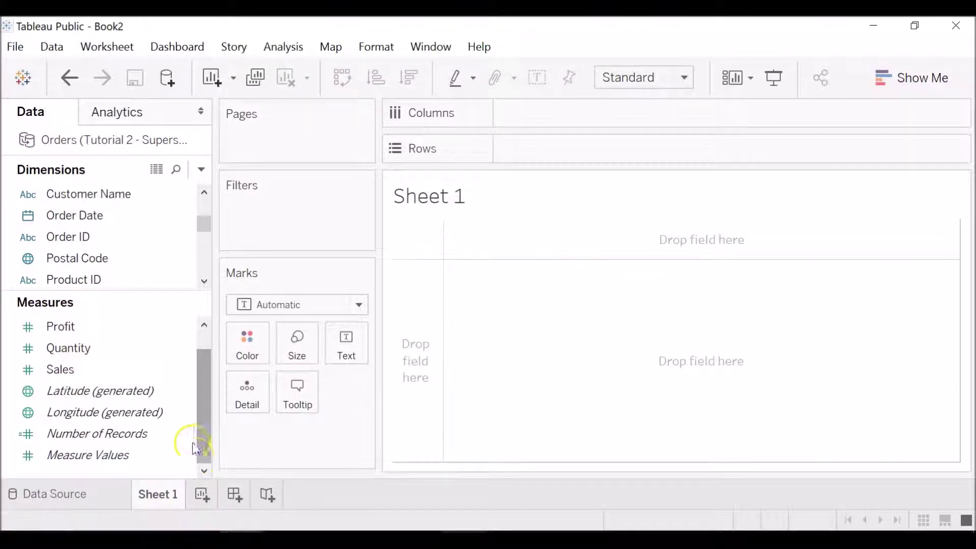
# Step: Put Category on Rows with SUM(Sales) as text: Furniture 742,000, Office Supplies 719,047, Technology 836,154
pyautogui.click(204, 344)
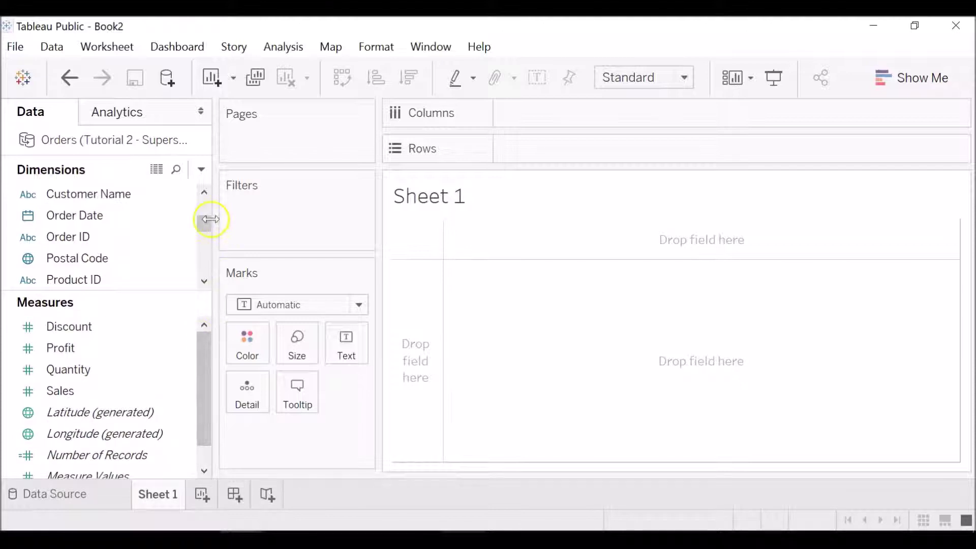
pyautogui.moveTo(206, 224); pyautogui.dragTo(203, 203)
pyautogui.click(87, 196)
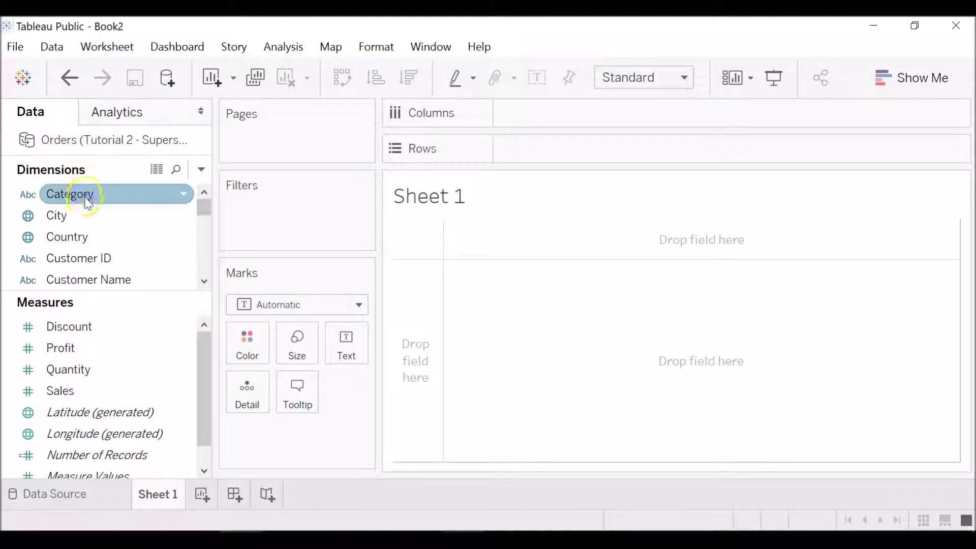
pyautogui.moveTo(88, 198); pyautogui.dragTo(564, 147)
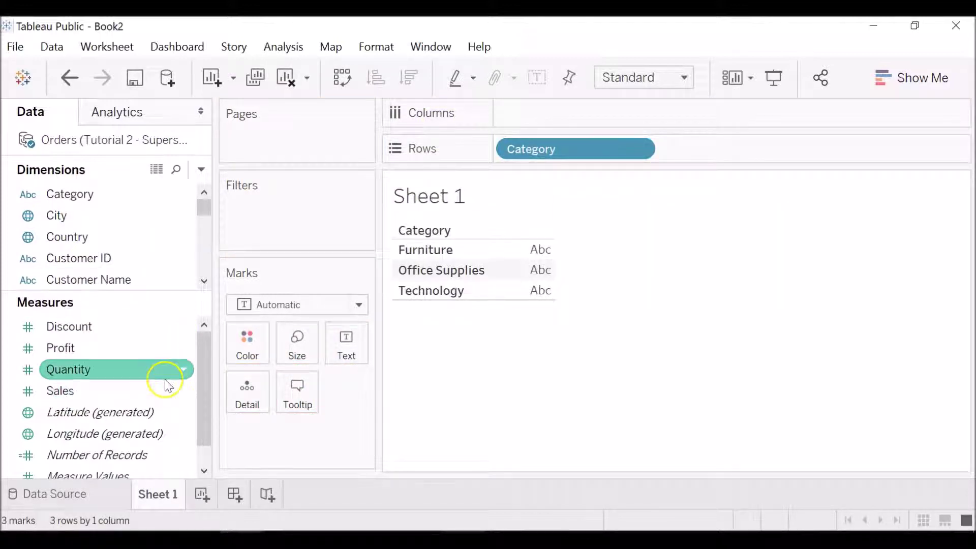
pyautogui.moveTo(162, 386); pyautogui.dragTo(345, 338)
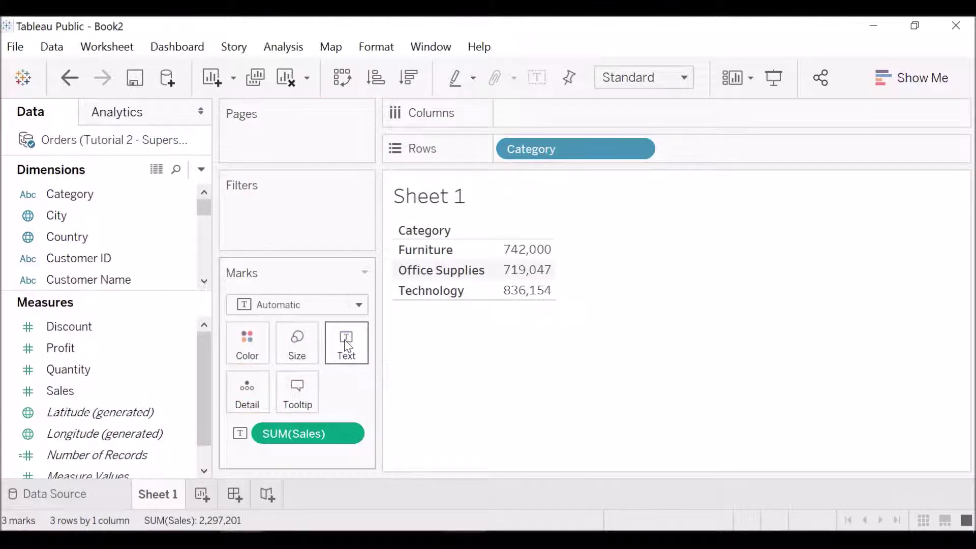
pyautogui.click(539, 249)
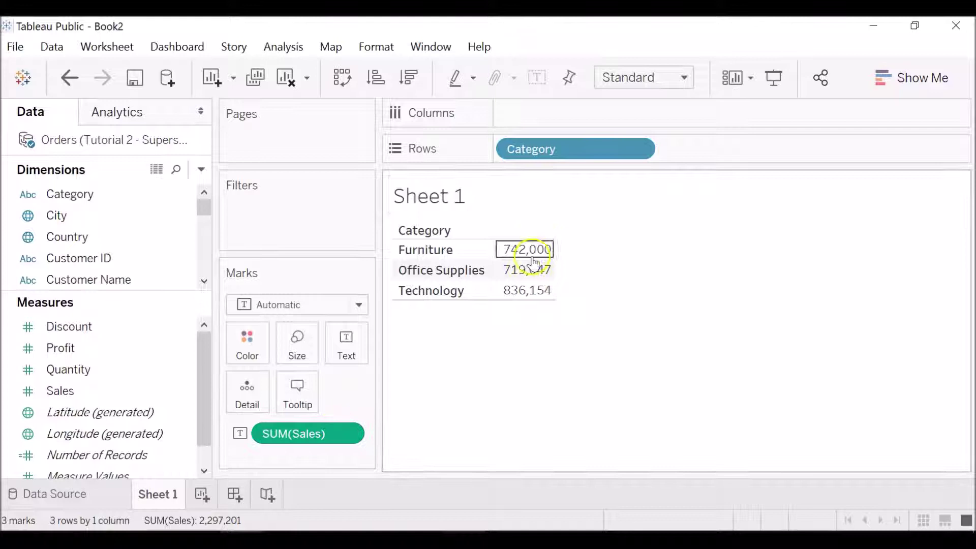
pyautogui.moveTo(532, 288)
pyautogui.moveTo(538, 248)
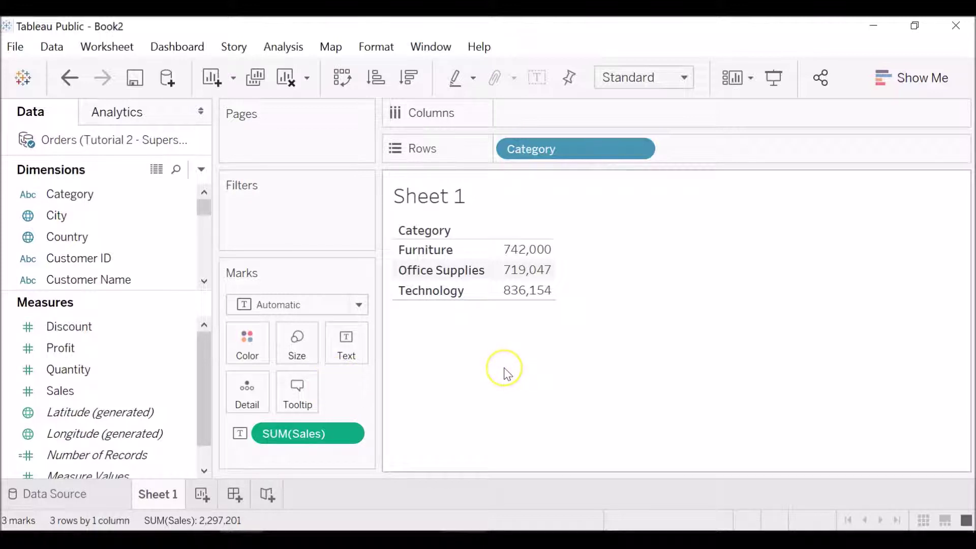
pyautogui.click(473, 249)
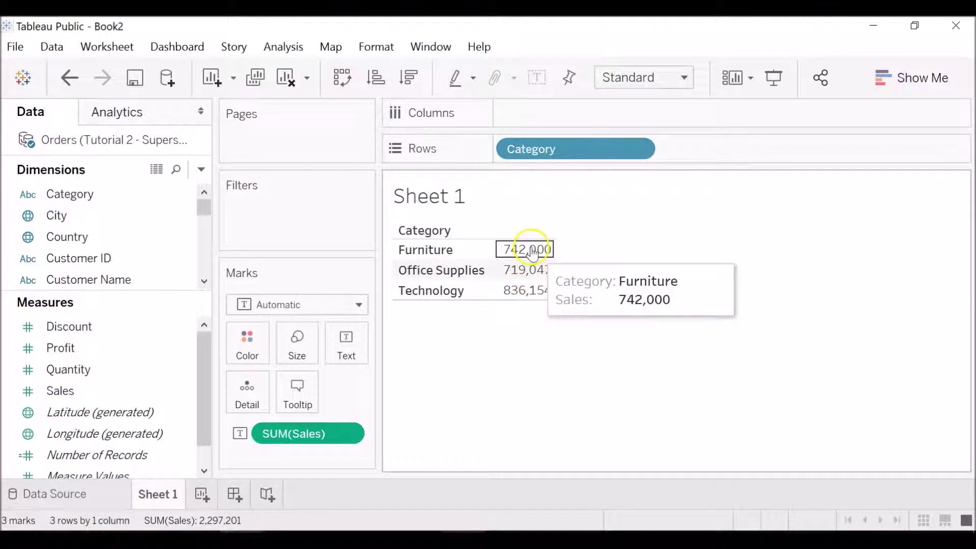
# Step: Show Sales as Percent of Total (32.300%, 31.301%, 36.399%), then clear the sheet
pyautogui.click(347, 433)
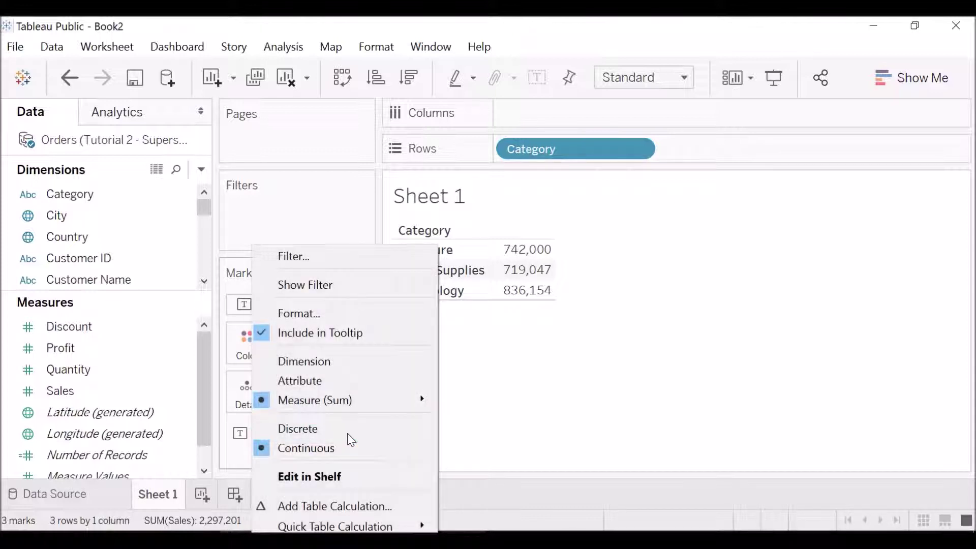
pyautogui.moveTo(366, 528)
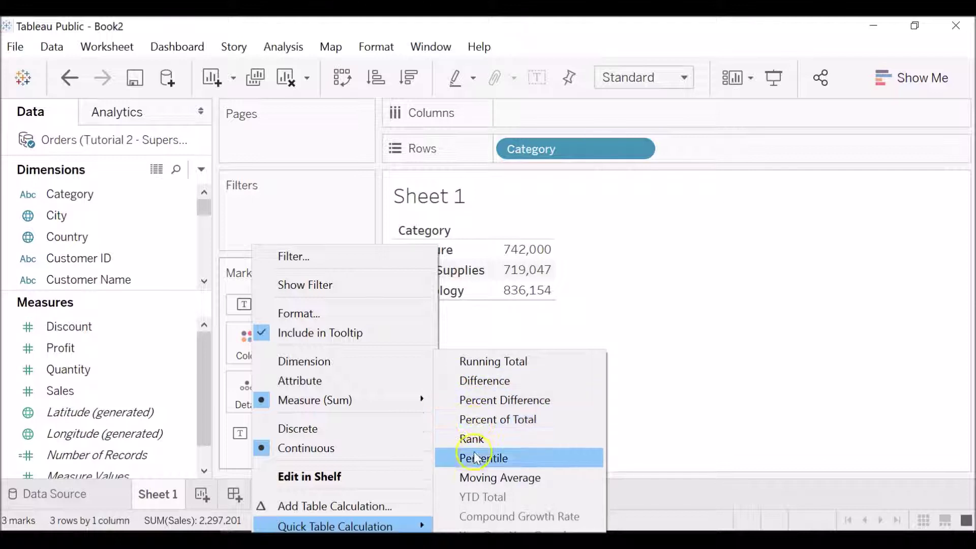
pyautogui.click(474, 421)
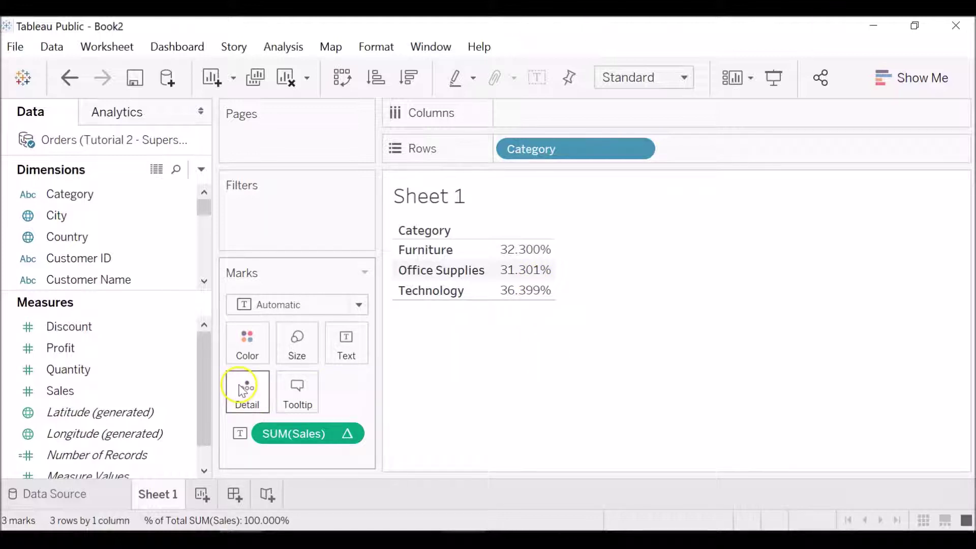
pyautogui.hotkey('alt', 'shift', 'BackSpace')
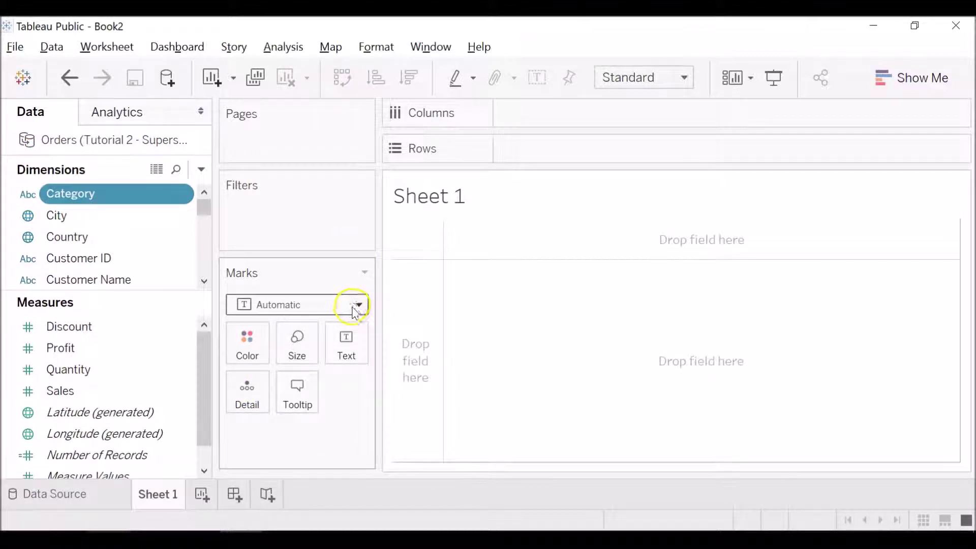
# Step: Check the Marks type list, leaving the mark type unchanged
pyautogui.click(359, 306)
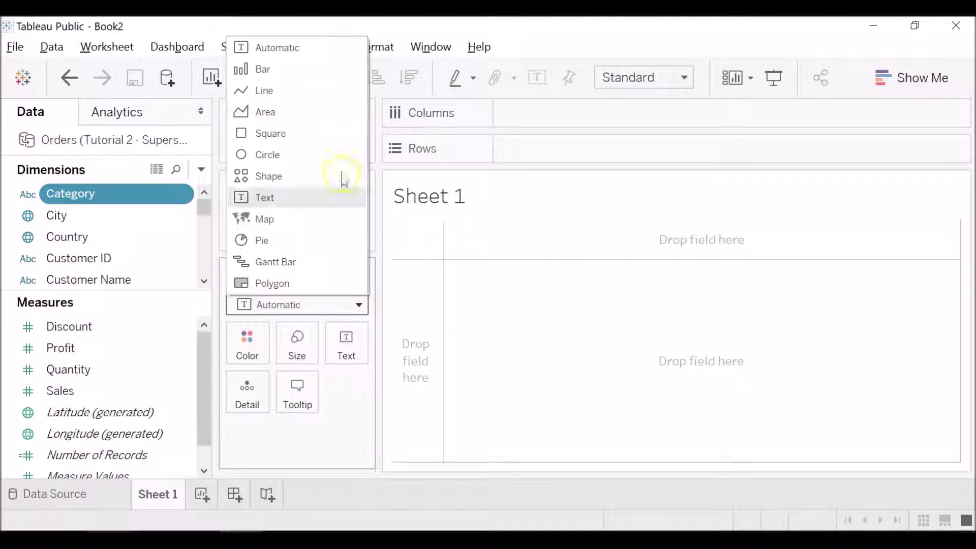
pyautogui.click(358, 305)
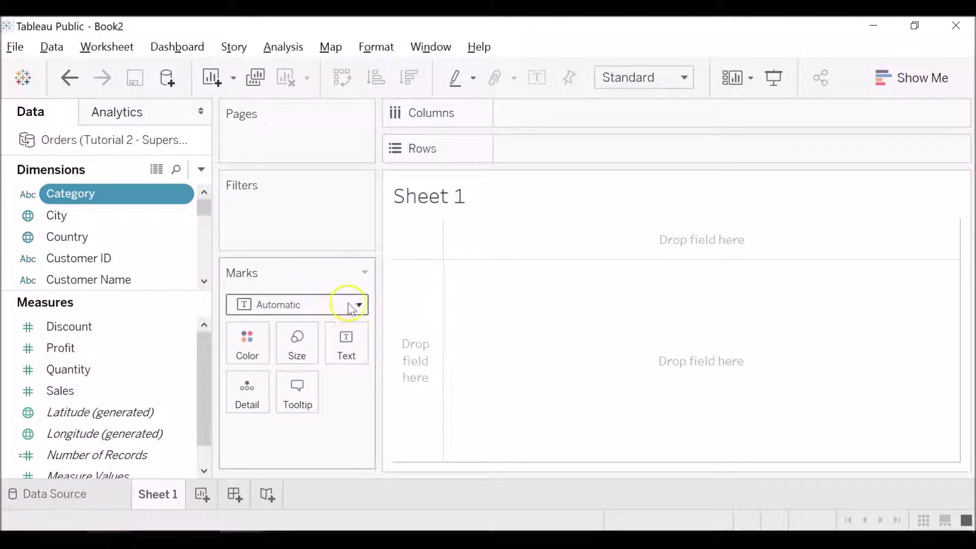
pyautogui.click(353, 307)
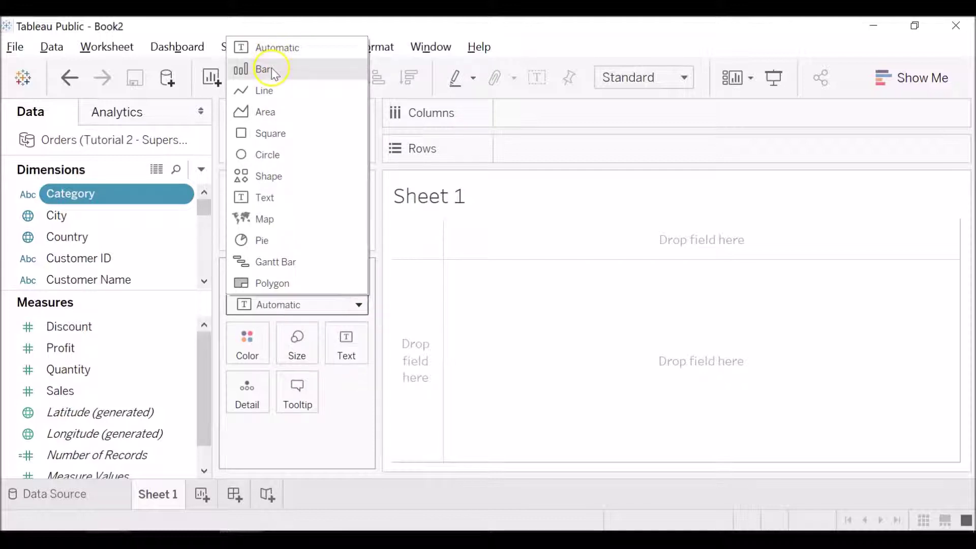
pyautogui.click(361, 305)
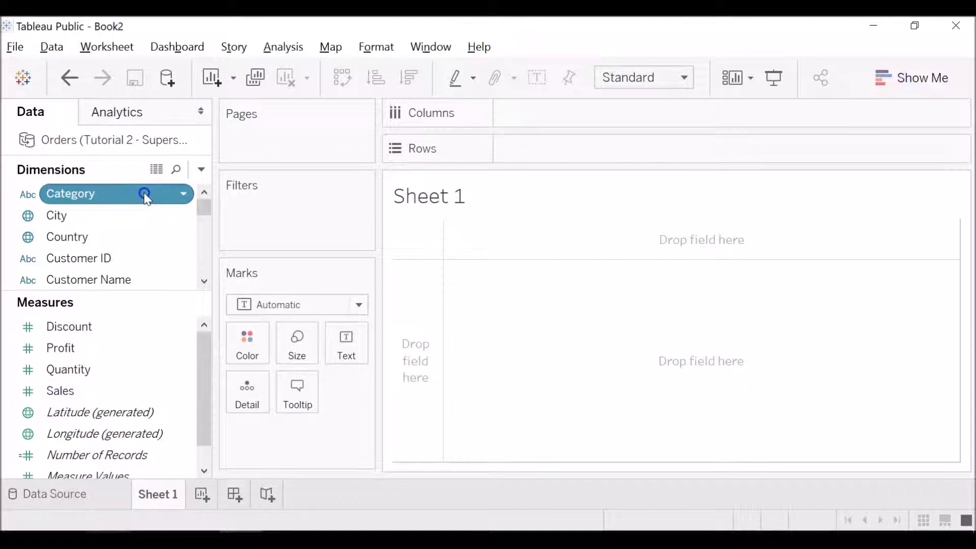
# Step: Colour the marks by Category, giving a Furniture, Office Supplies and Technology legend
pyautogui.click(144, 193)
pyautogui.press('Return')
pyautogui.click(170, 192)
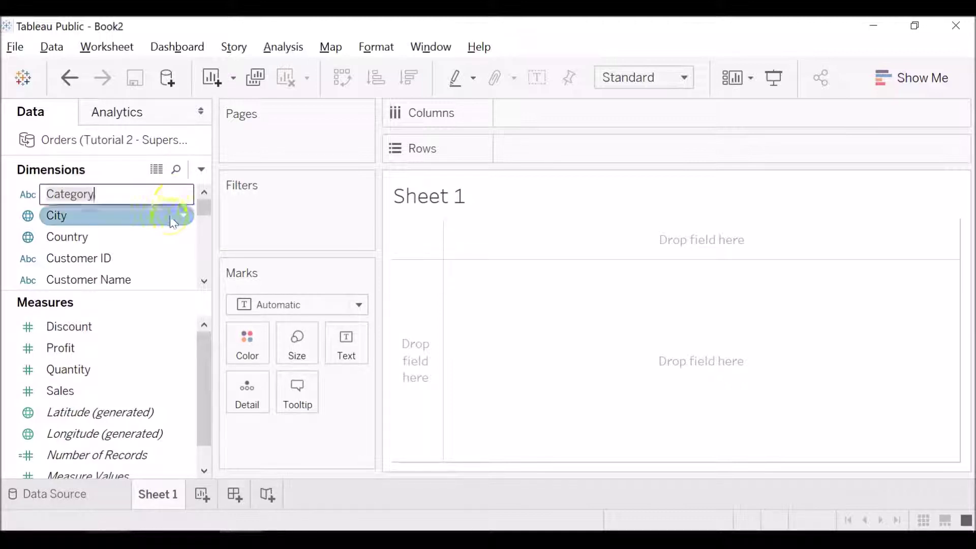
pyautogui.press('Return')
pyautogui.click(167, 203)
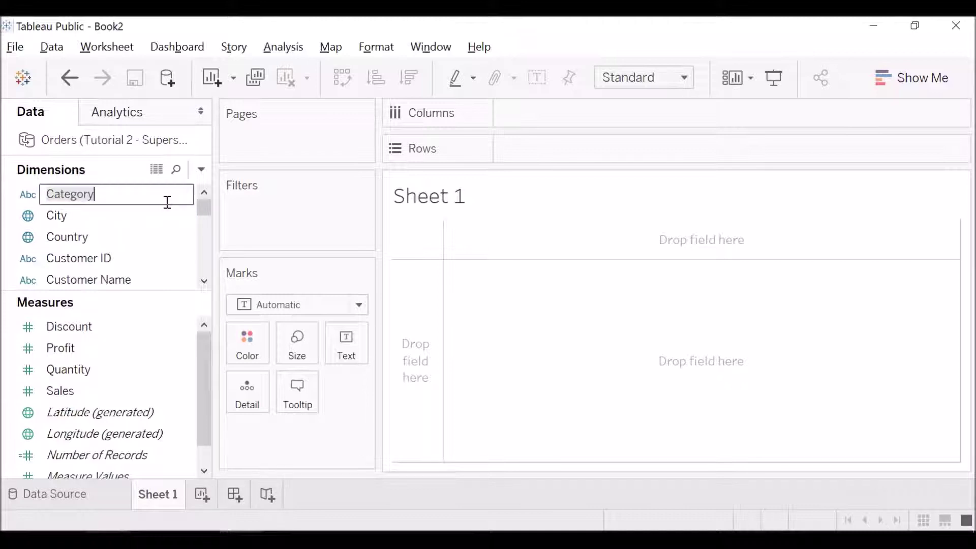
pyautogui.click(223, 205)
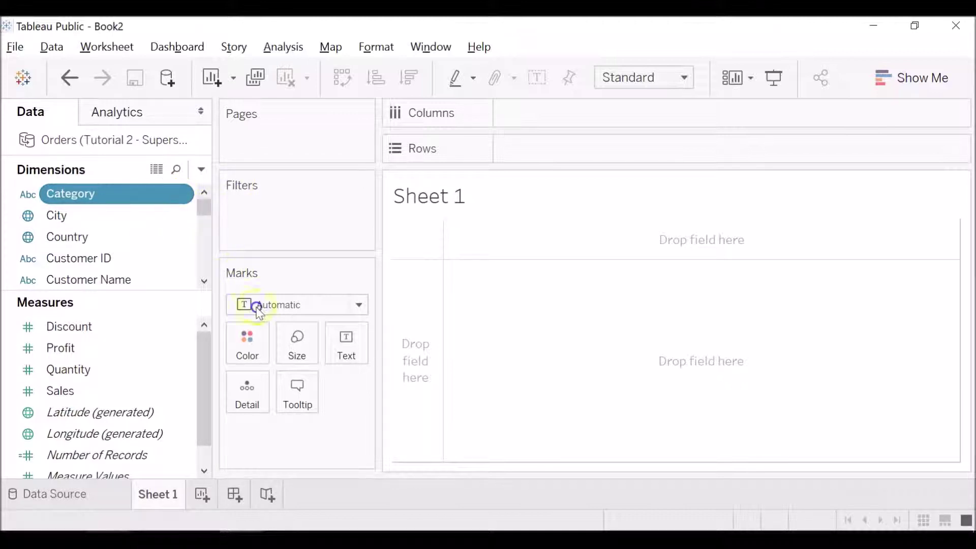
pyautogui.click(146, 194)
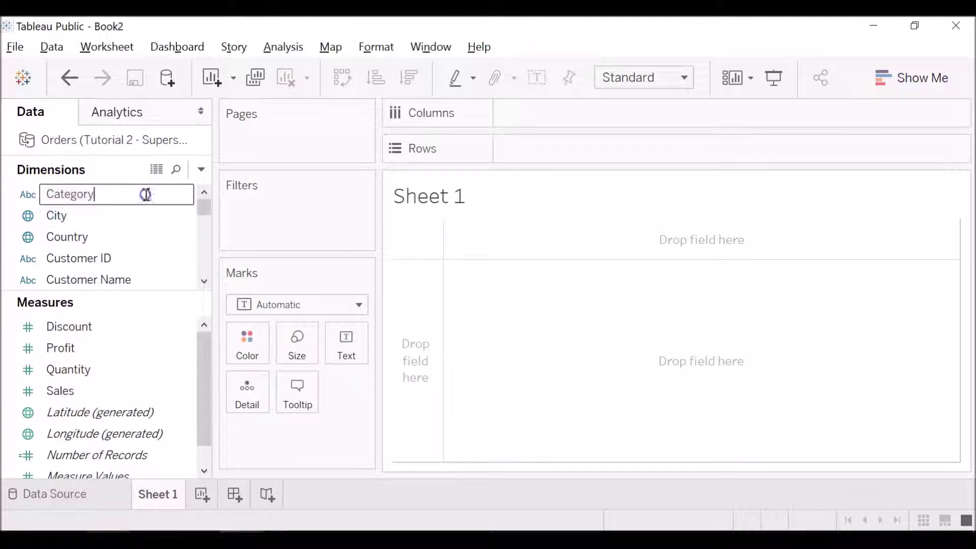
pyautogui.click(149, 222)
pyautogui.moveTo(142, 198); pyautogui.dragTo(246, 354)
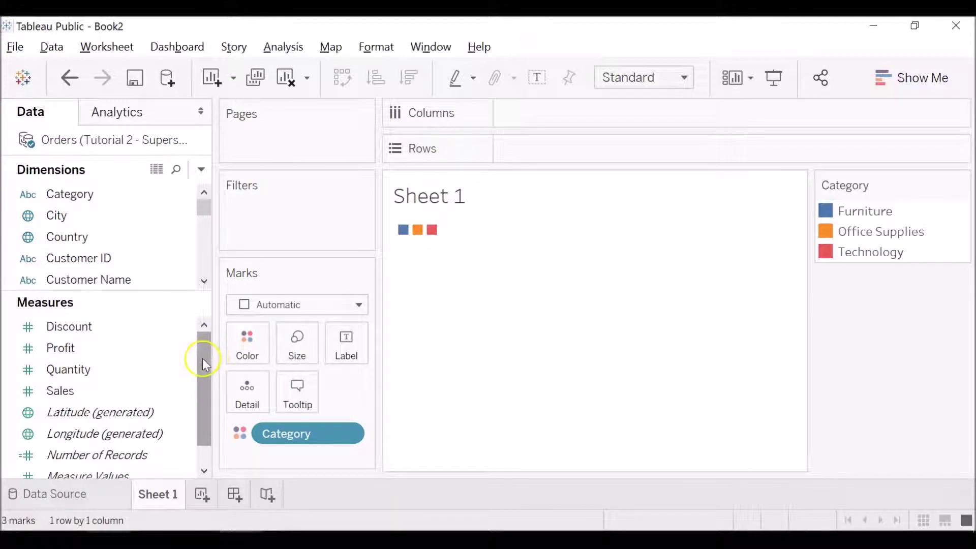
# Step: Put SUM(Sales) on Rows for one Category-stacked bar totalling 2,297,201, and read its values
pyautogui.click(113, 393)
pyautogui.moveTo(113, 392); pyautogui.dragTo(552, 149)
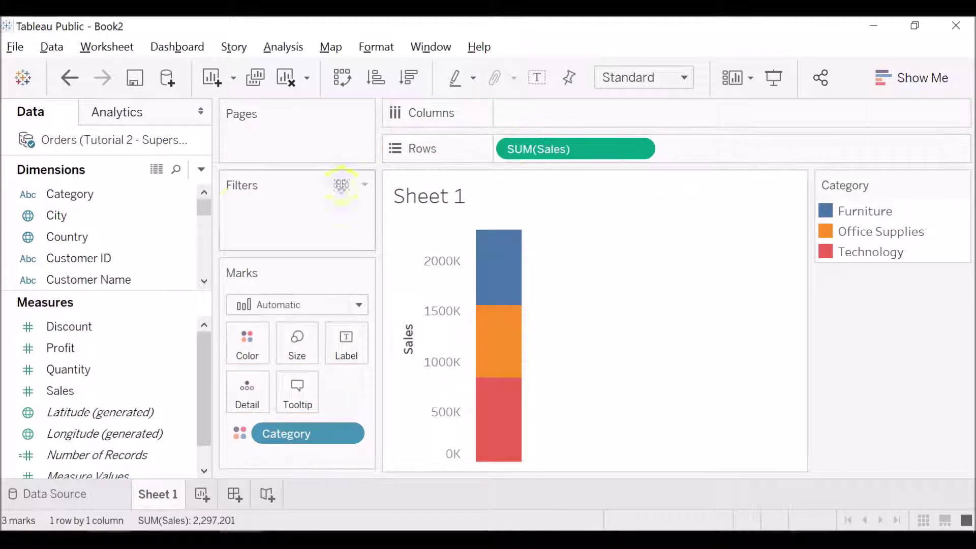
pyautogui.moveTo(493, 303)
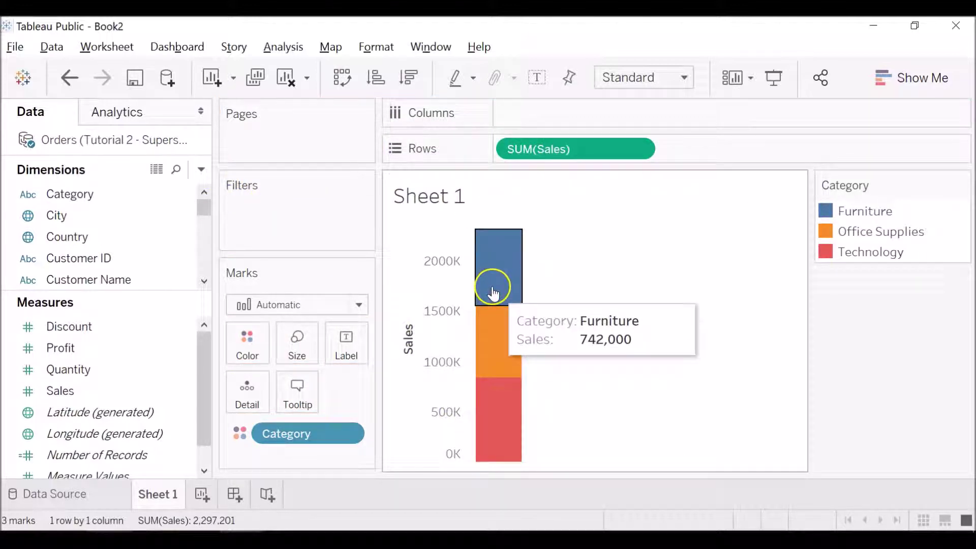
pyautogui.moveTo(499, 337)
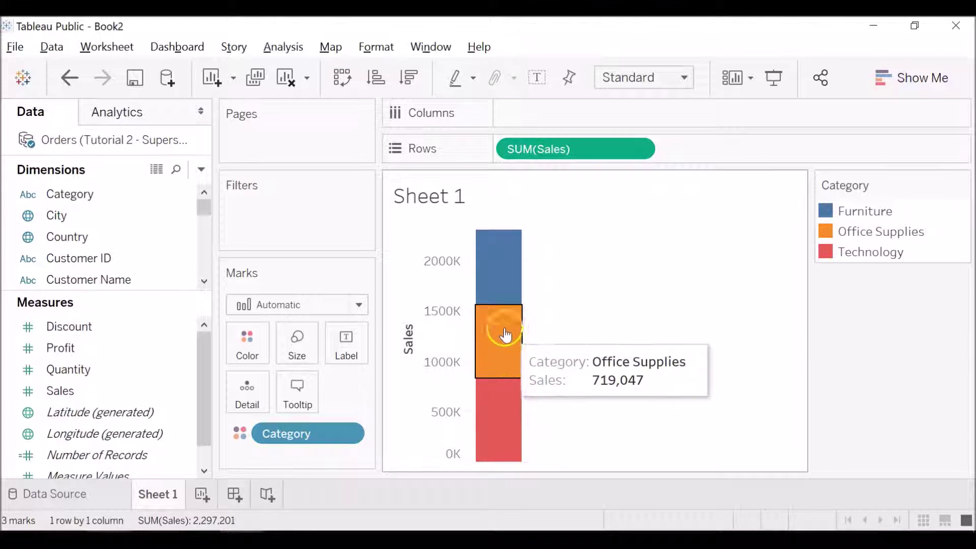
pyautogui.moveTo(507, 414)
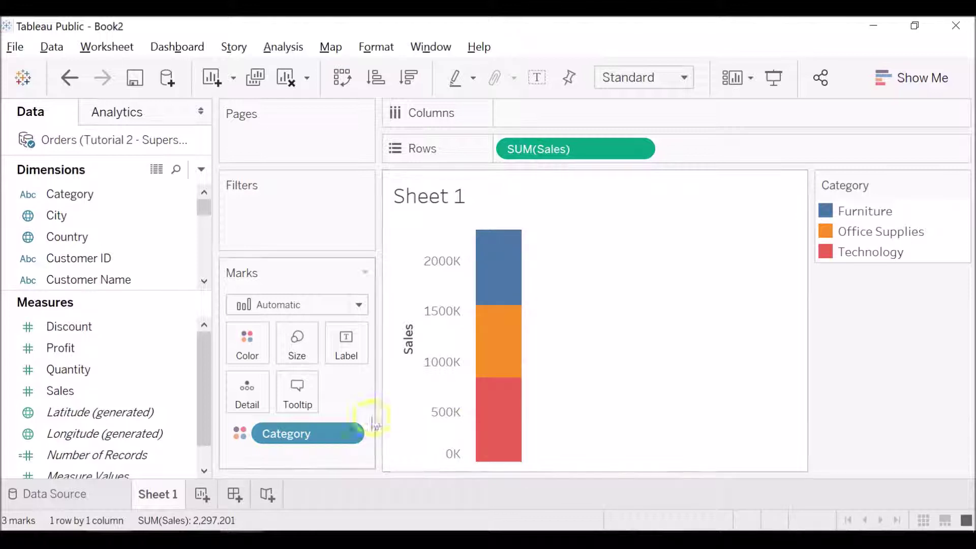
pyautogui.moveTo(514, 246)
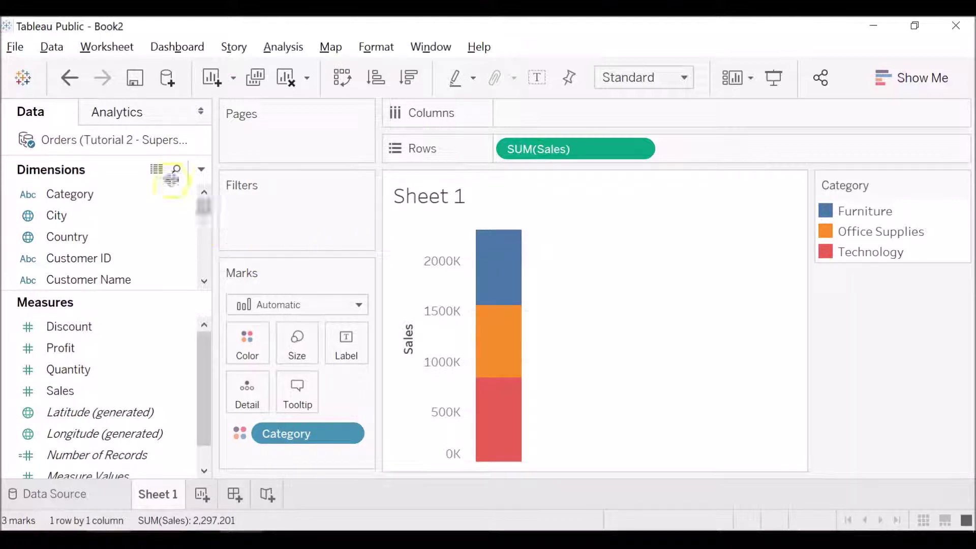
pyautogui.moveTo(203, 211); pyautogui.dragTo(202, 252)
pyautogui.click(131, 238)
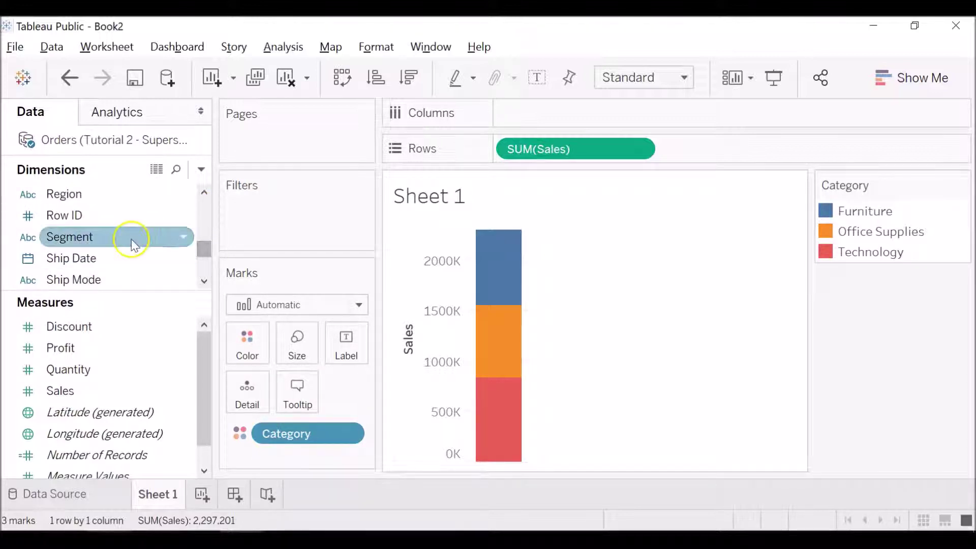
# Step: Add Segment to Columns, splitting Sales into Consumer, Corporate and Home Office bars
pyautogui.moveTo(134, 246); pyautogui.dragTo(574, 117)
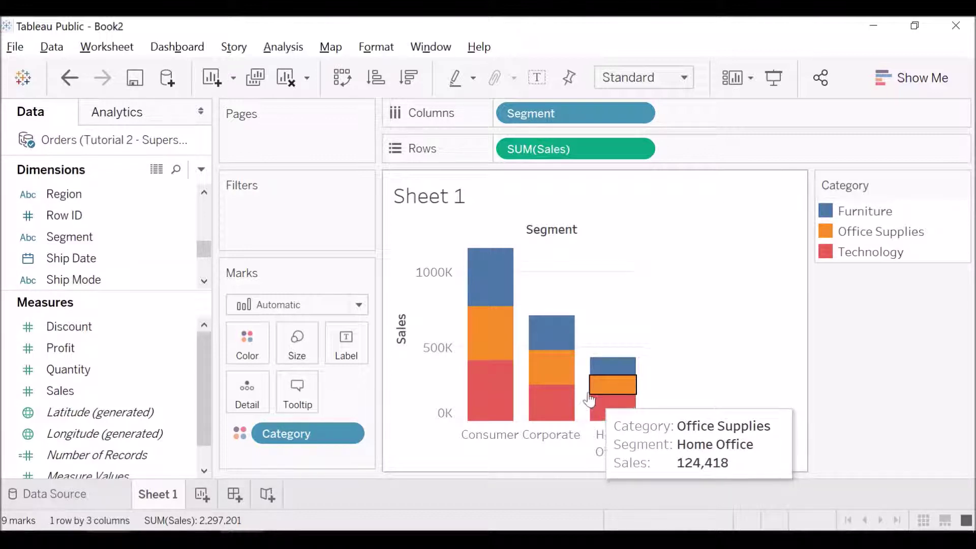
pyautogui.click(656, 334)
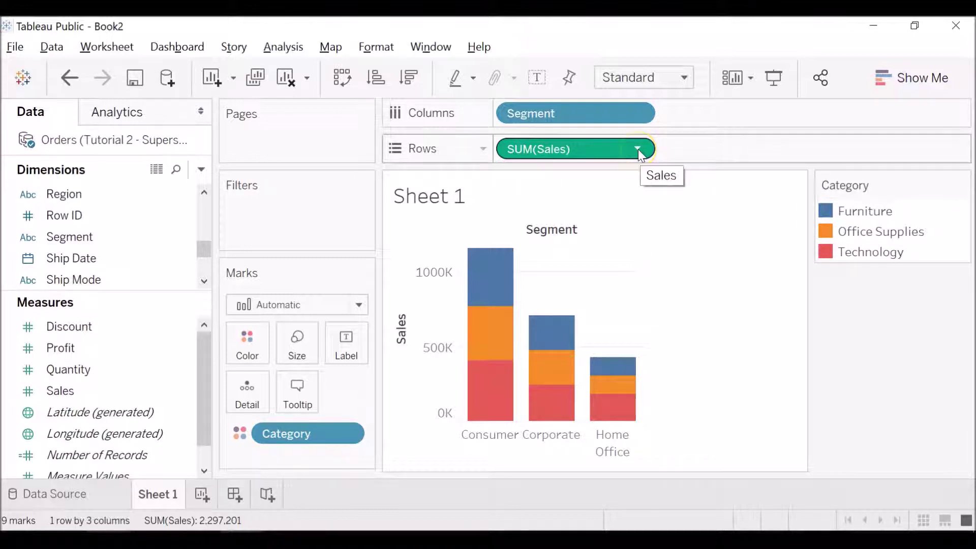
pyautogui.click(708, 354)
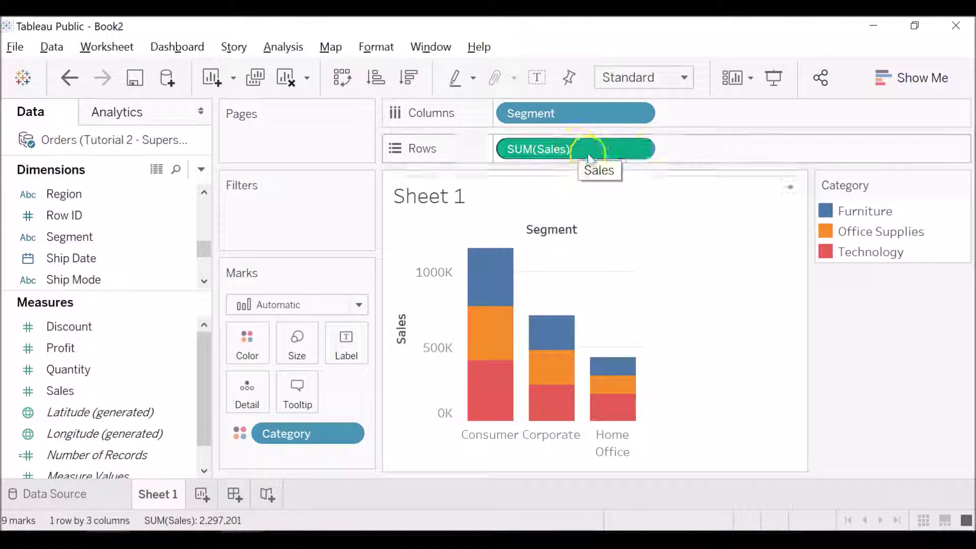
# Step: Remove Segment from Columns, returning to a single stacked Sales bar
pyautogui.click(639, 111)
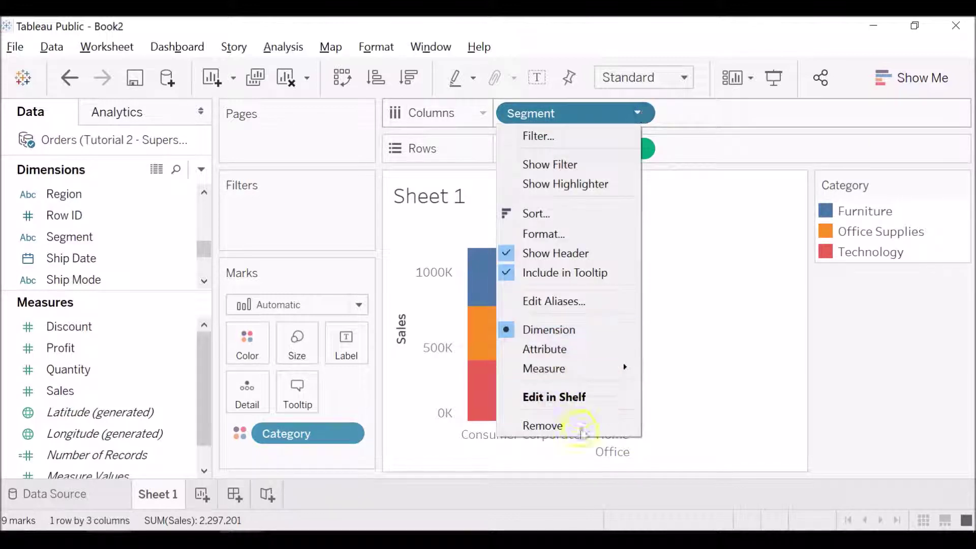
pyautogui.click(579, 436)
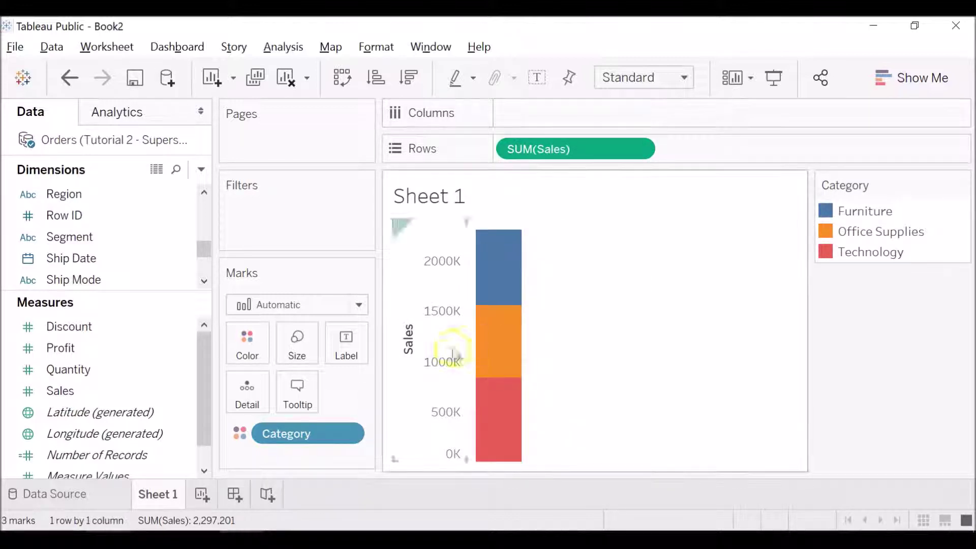
pyautogui.moveTo(498, 361)
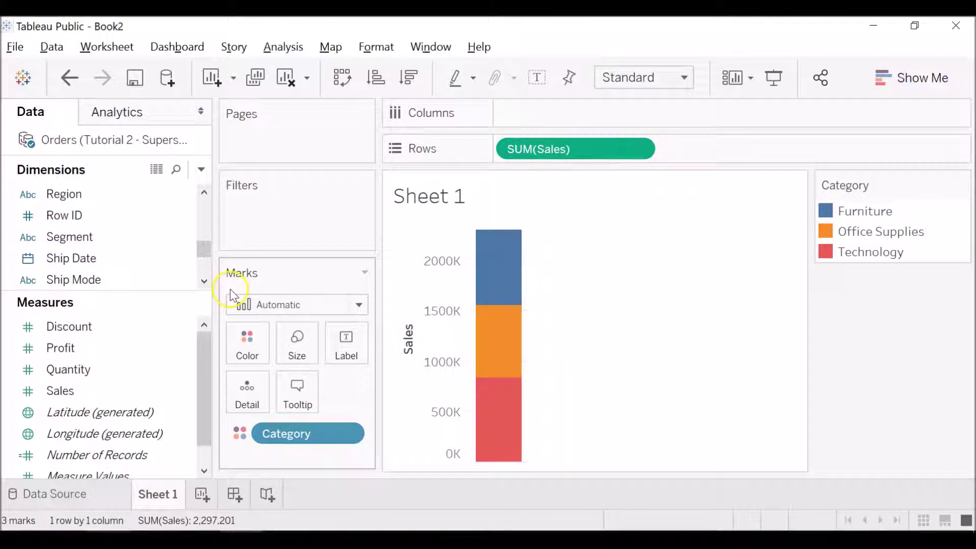
# Step: Open and close the Marks type choices, leaving the mark type unchanged
pyautogui.click(296, 307)
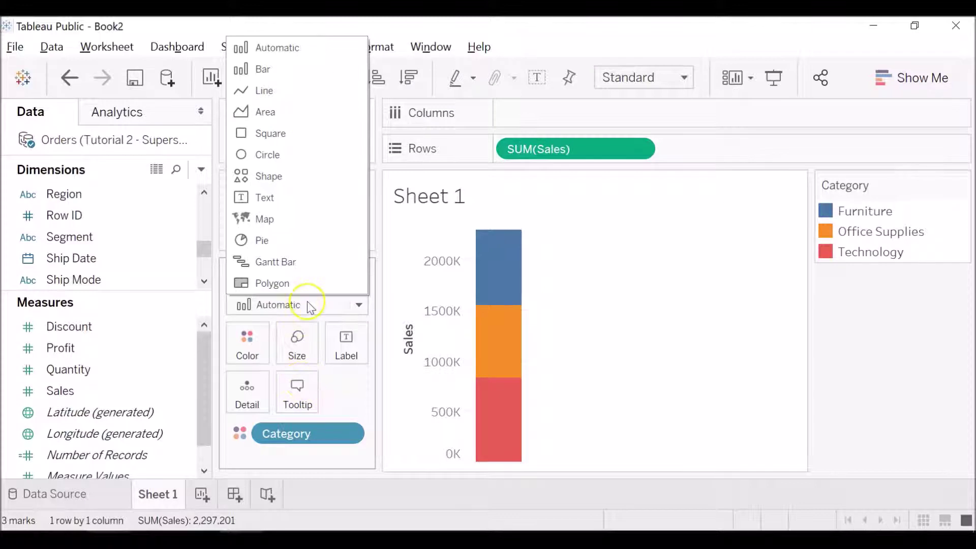
pyautogui.click(309, 306)
pyautogui.moveTo(204, 252); pyautogui.dragTo(203, 264)
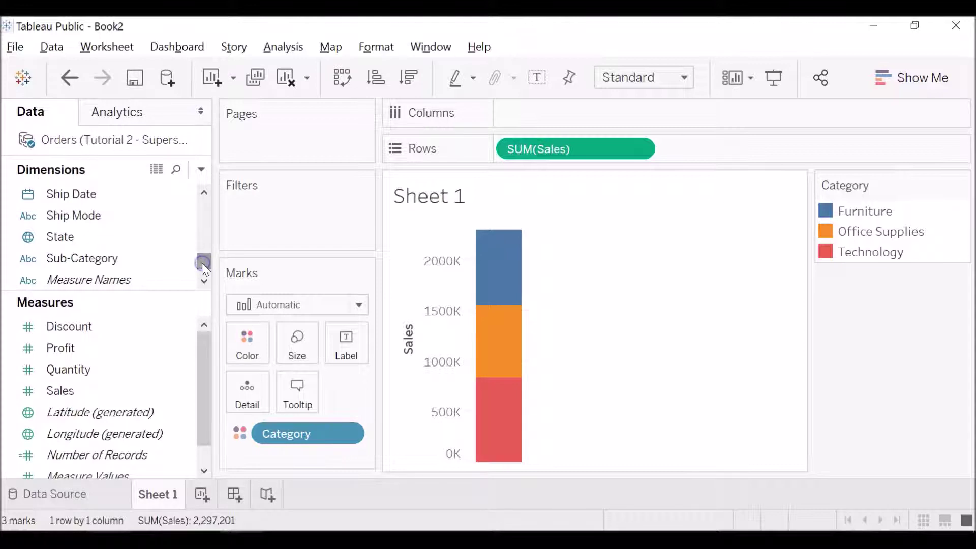
pyautogui.click(270, 315)
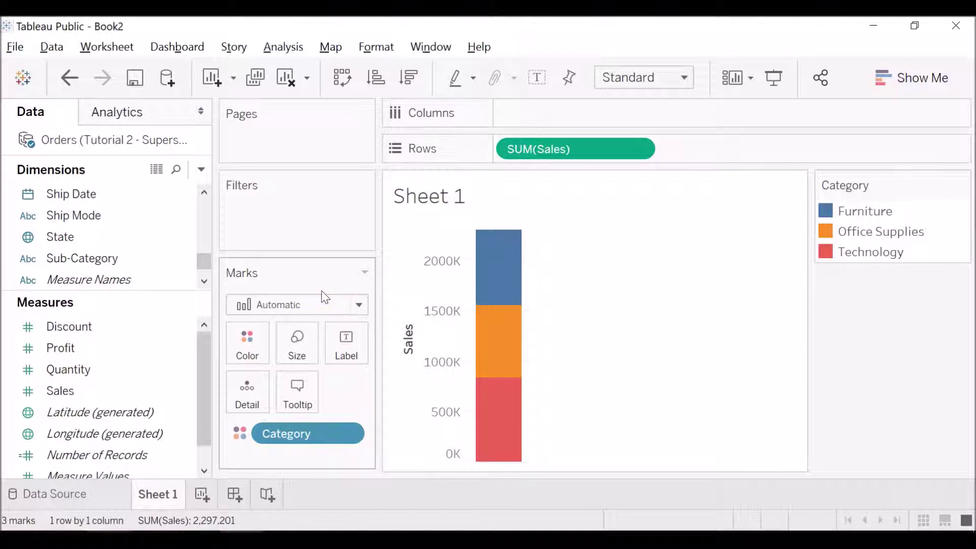
pyautogui.click(326, 432)
pyautogui.click(473, 289)
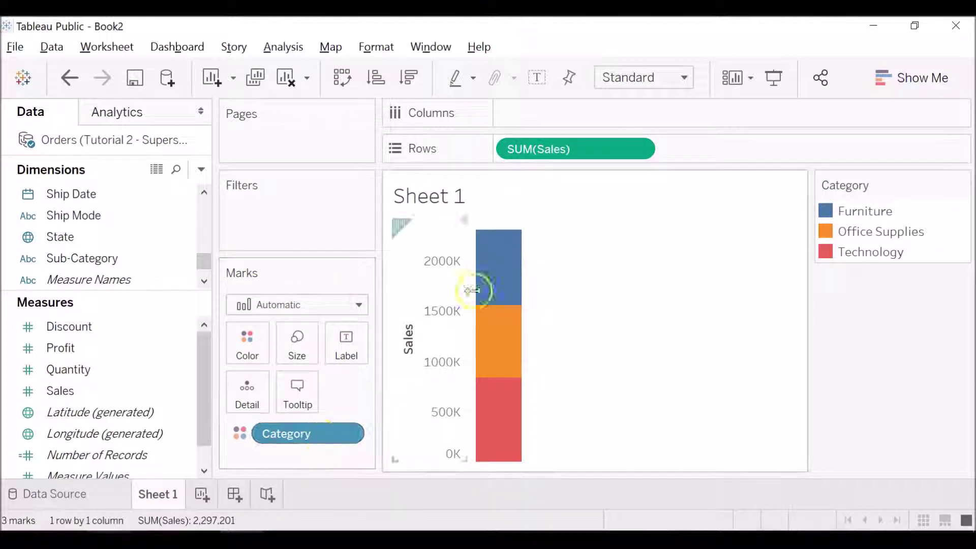
pyautogui.moveTo(527, 415)
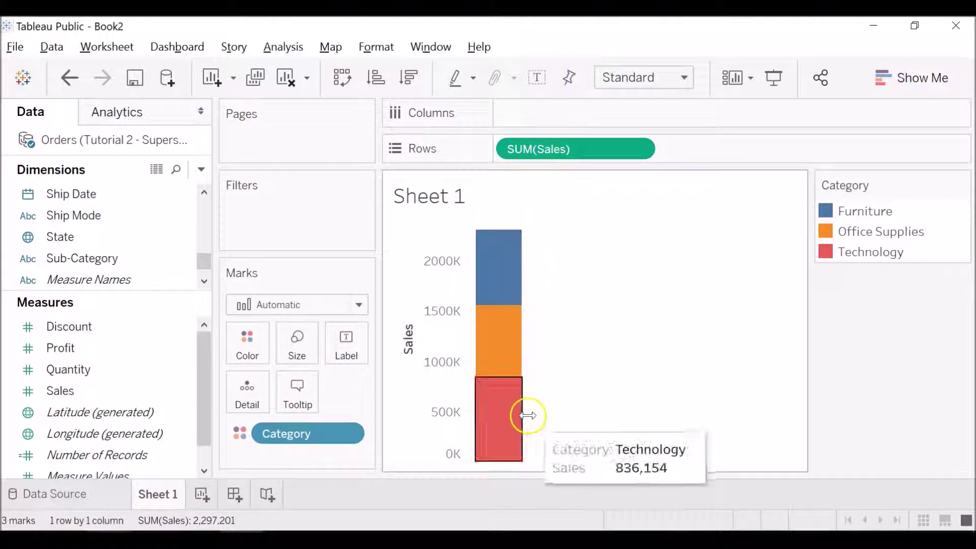
# Step: Add Order Date to Columns, drawing Category Sales lines by year and quarter, 2014–2017
pyautogui.moveTo(199, 265); pyautogui.dragTo(200, 224)
pyautogui.moveTo(102, 237); pyautogui.dragTo(544, 114)
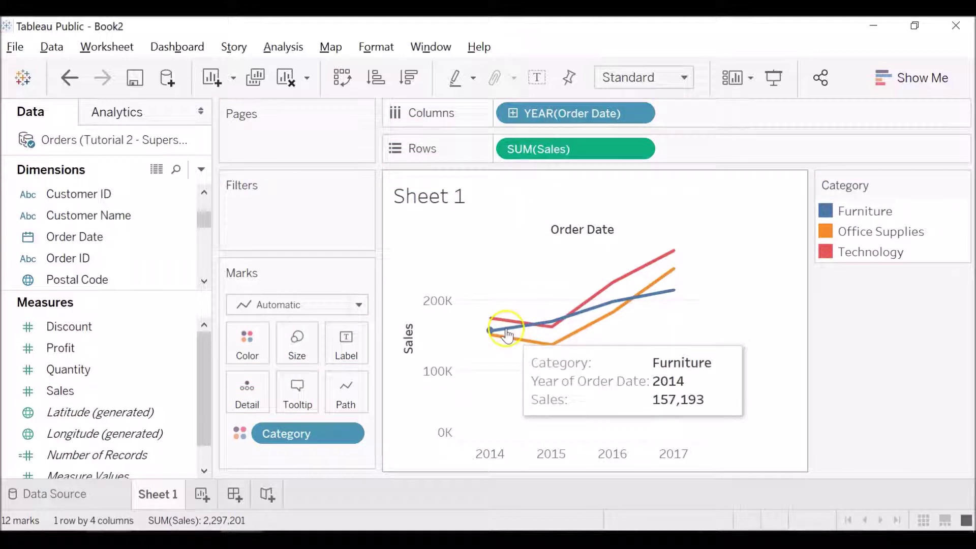
pyautogui.moveTo(561, 336)
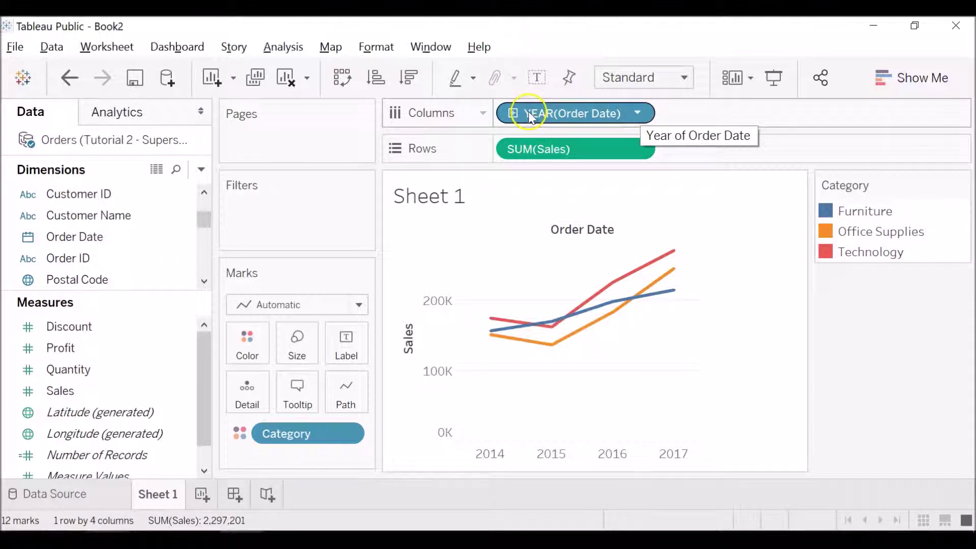
pyautogui.moveTo(531, 120); pyautogui.dragTo(533, 127)
# Step: Drill Order Date down from years through quarters and months to days
pyautogui.click(516, 115)
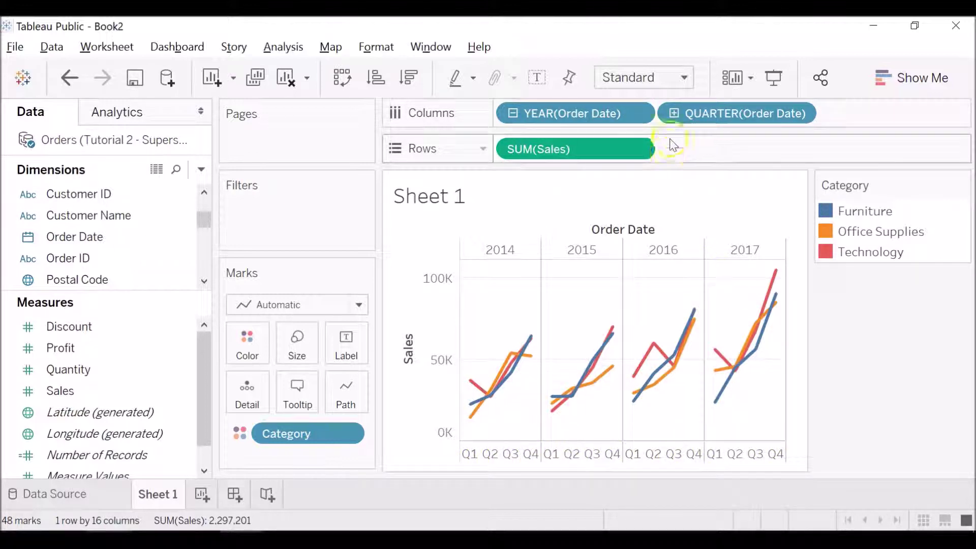
pyautogui.click(673, 114)
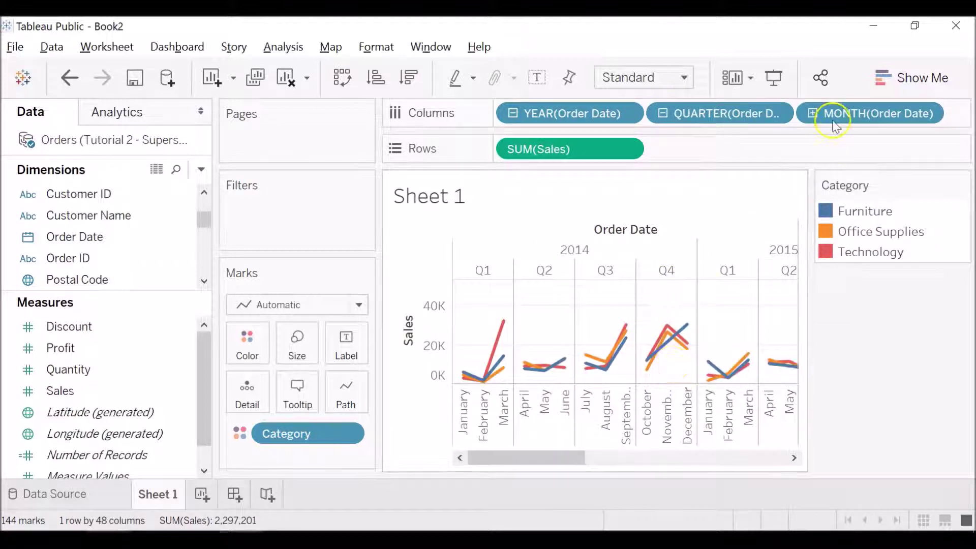
pyautogui.click(812, 114)
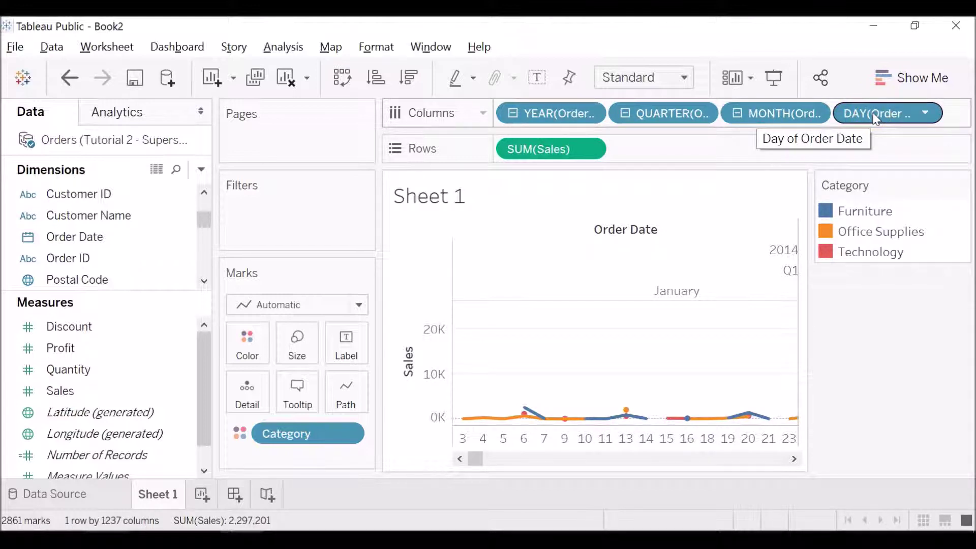
pyautogui.click(918, 115)
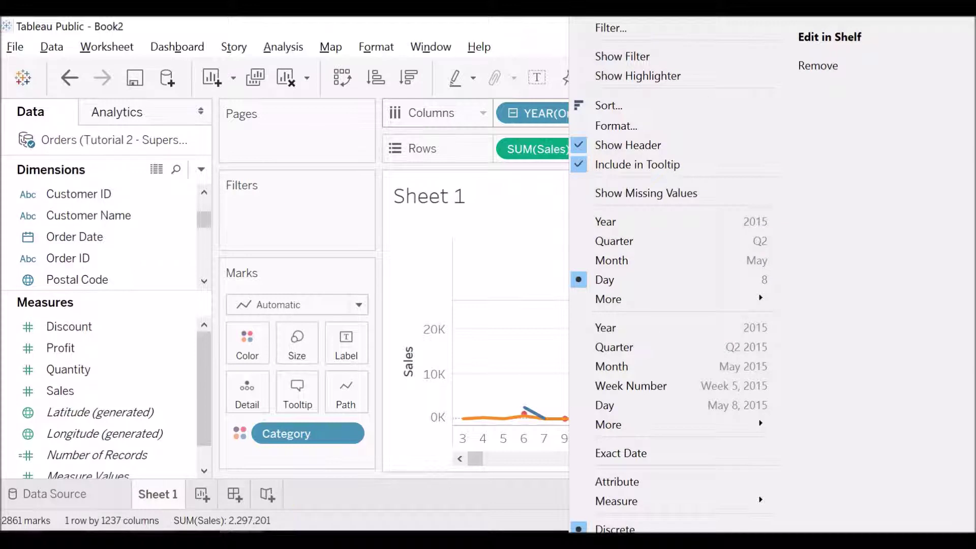
pyautogui.press('Escape')
pyautogui.click(846, 125)
# Step: Collapse the day, month and quarter levels back to yearly Order Date
pyautogui.click(747, 116)
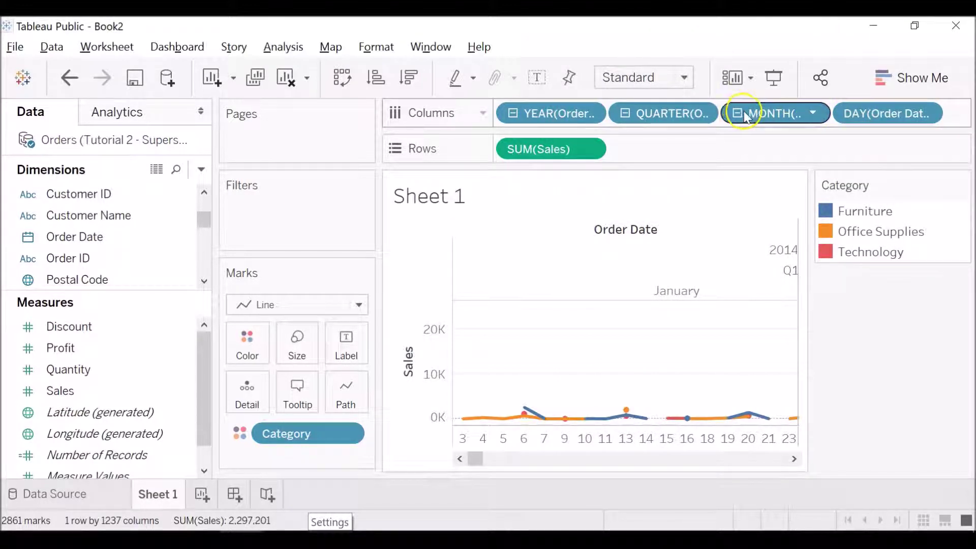
pyautogui.click(737, 115)
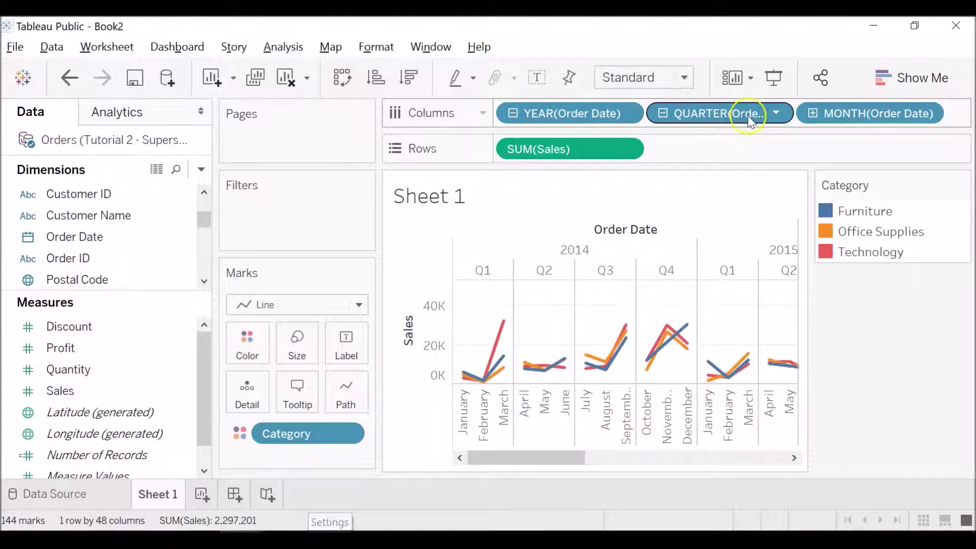
pyautogui.click(663, 124)
pyautogui.click(662, 115)
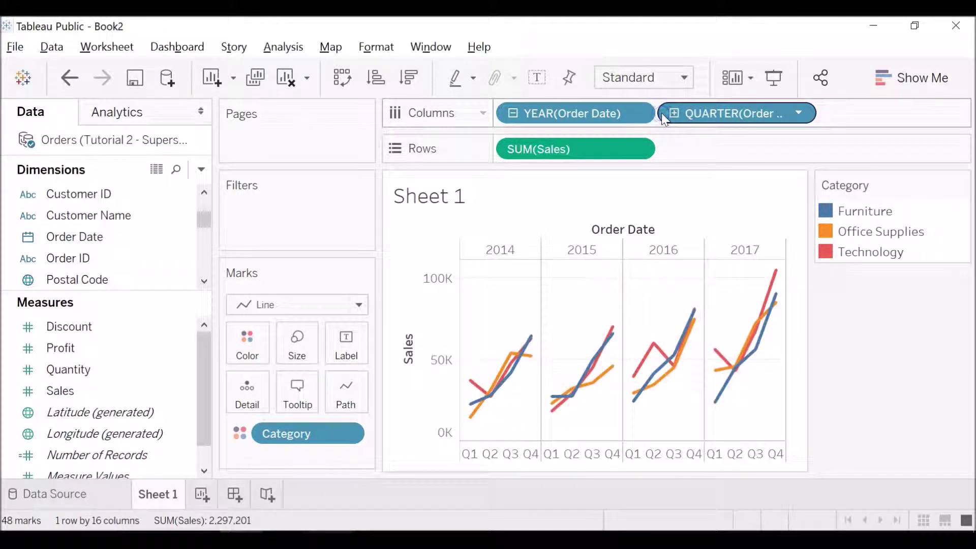
pyautogui.click(618, 109)
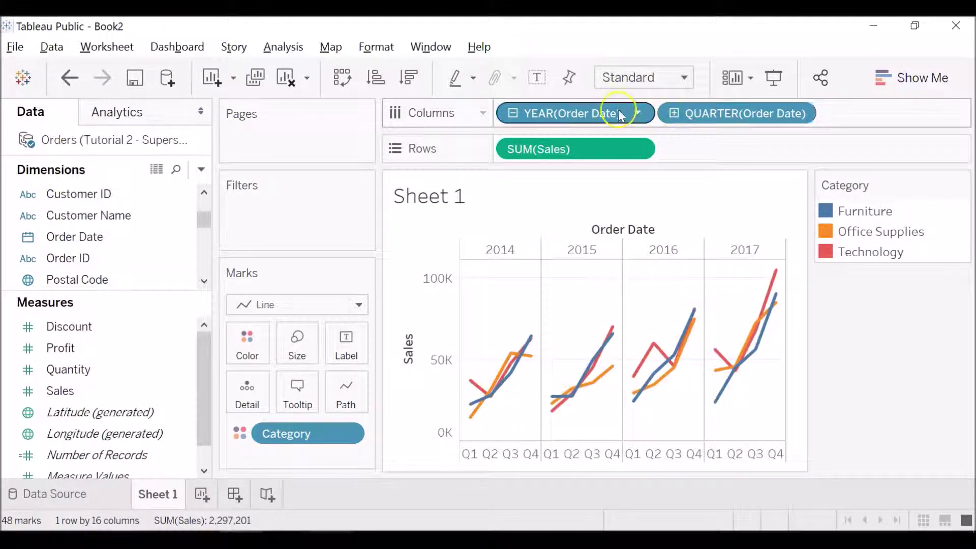
pyautogui.click(516, 113)
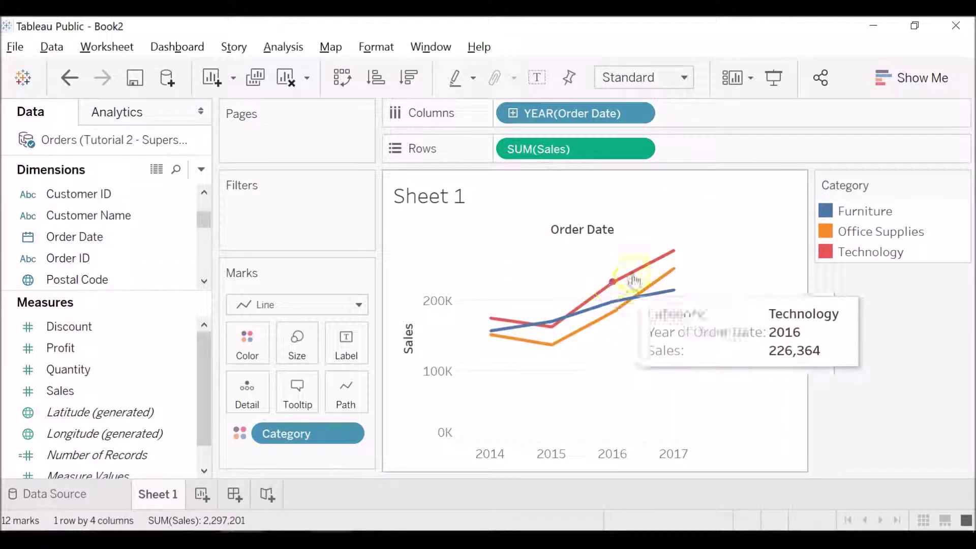
# Step: Remove the YEAR and QUARTER levels, keeping only MONTH(Order Date) for January–December lines
pyautogui.click(514, 113)
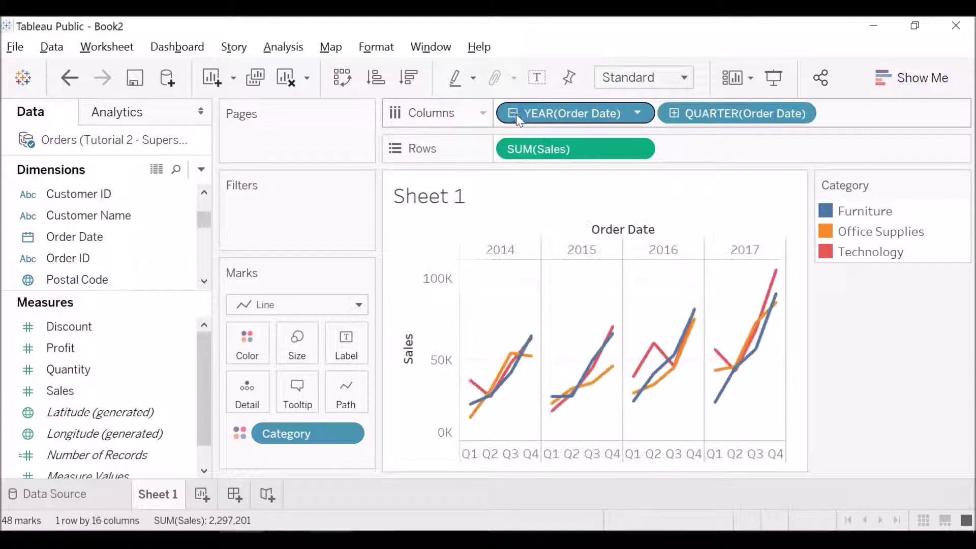
pyautogui.click(669, 114)
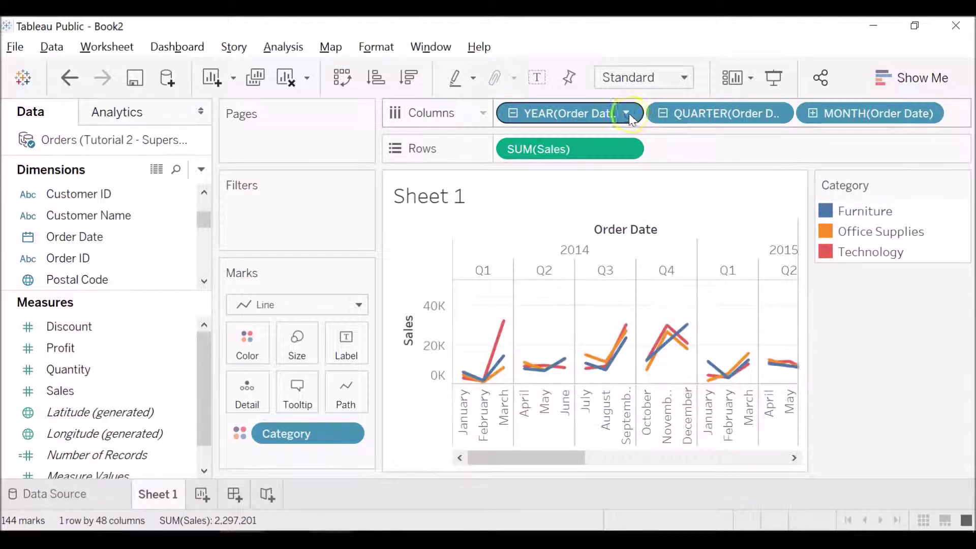
pyautogui.click(629, 114)
pyautogui.click(803, 101)
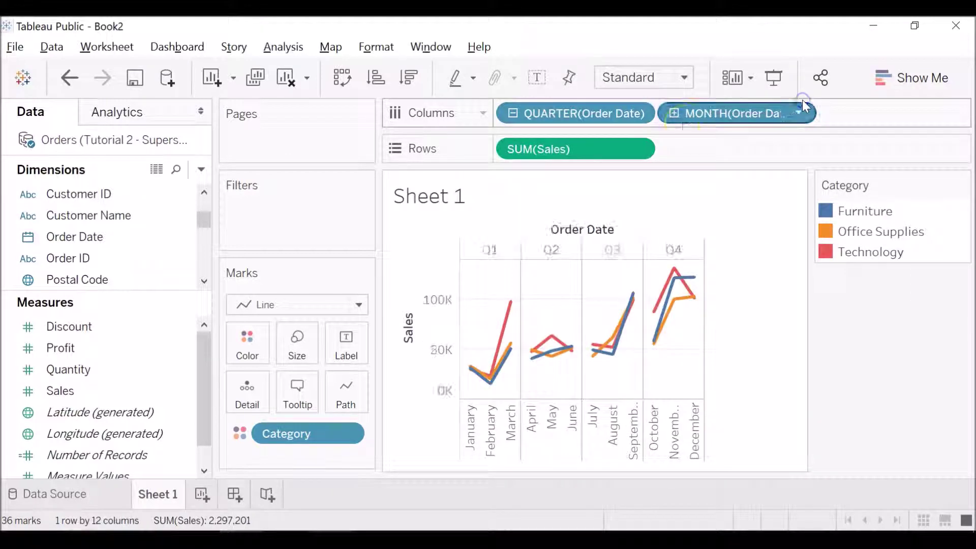
pyautogui.click(514, 112)
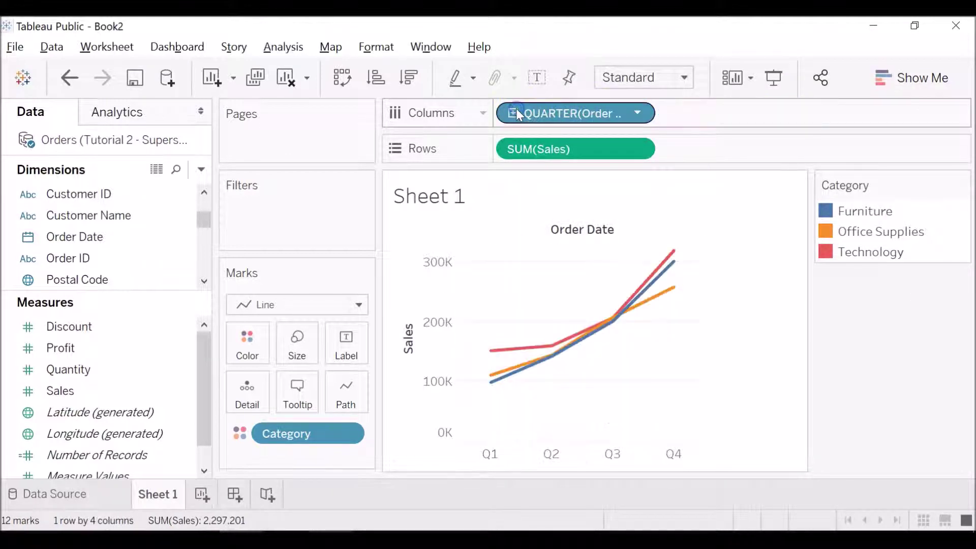
pyautogui.click(517, 113)
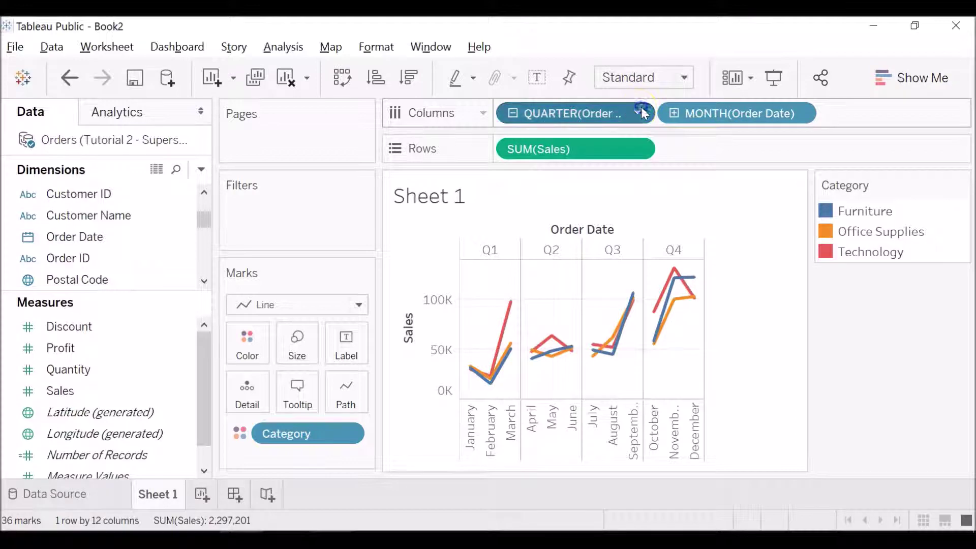
pyautogui.click(641, 108)
pyautogui.click(752, 96)
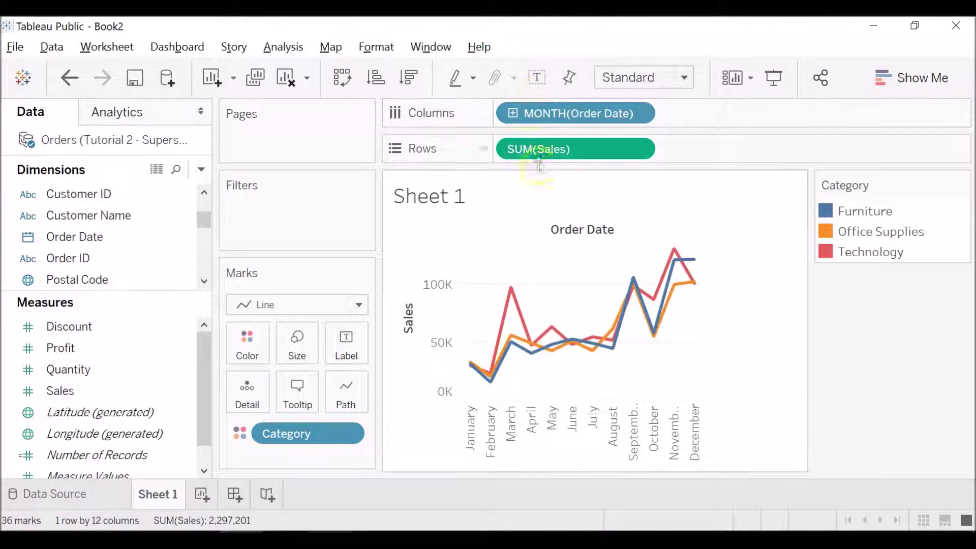
pyautogui.moveTo(655, 333)
pyautogui.moveTo(561, 325)
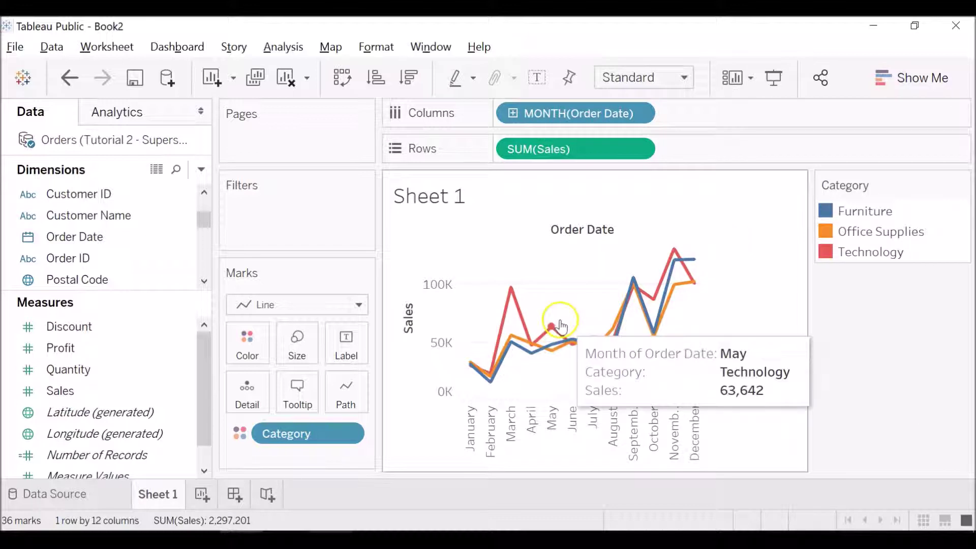
pyautogui.moveTo(694, 262)
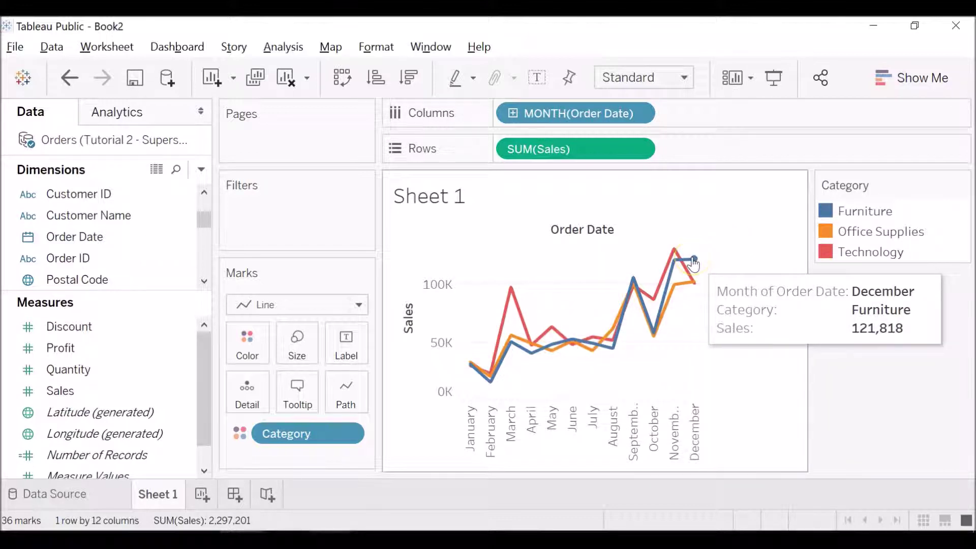
pyautogui.moveTo(536, 307)
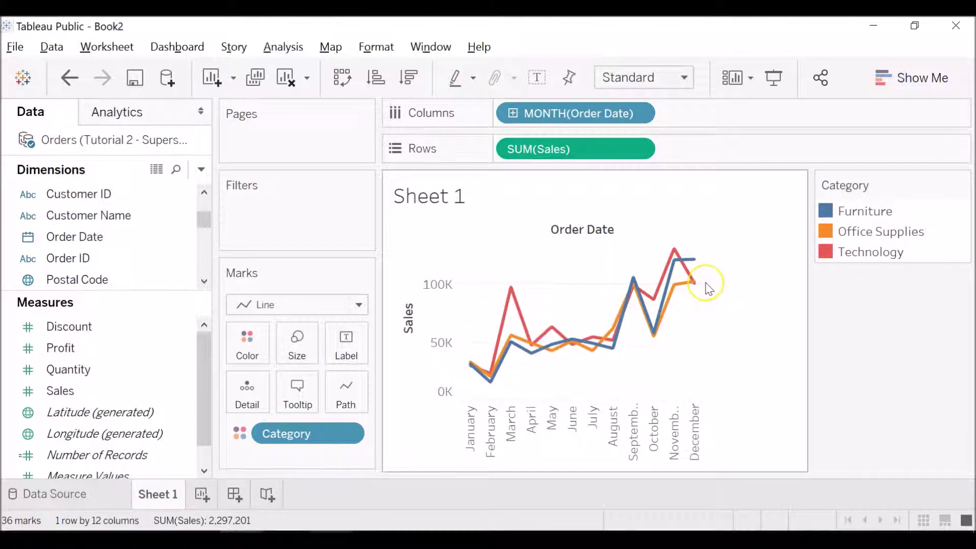
# Step: Change the mark type to Area to stack the monthly Category Sales
pyautogui.click(359, 305)
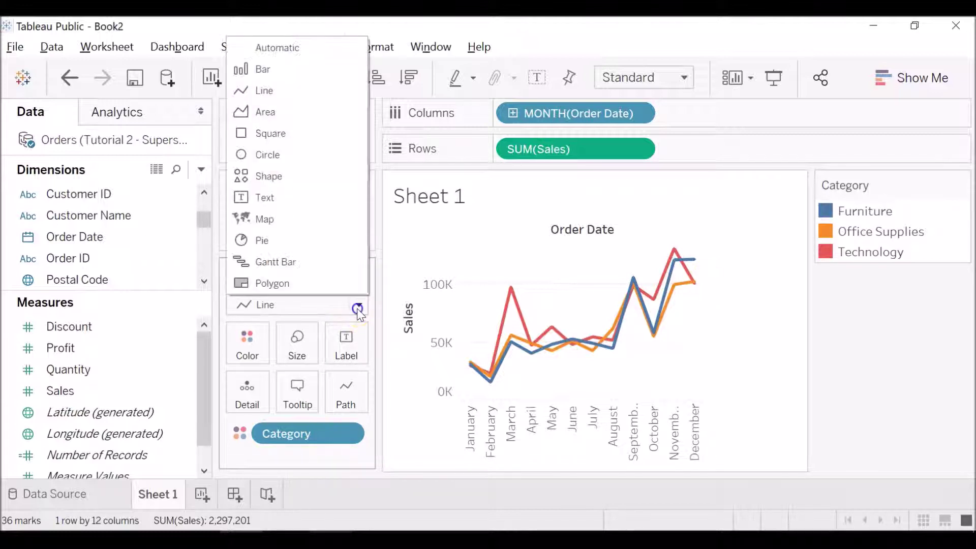
pyautogui.click(271, 111)
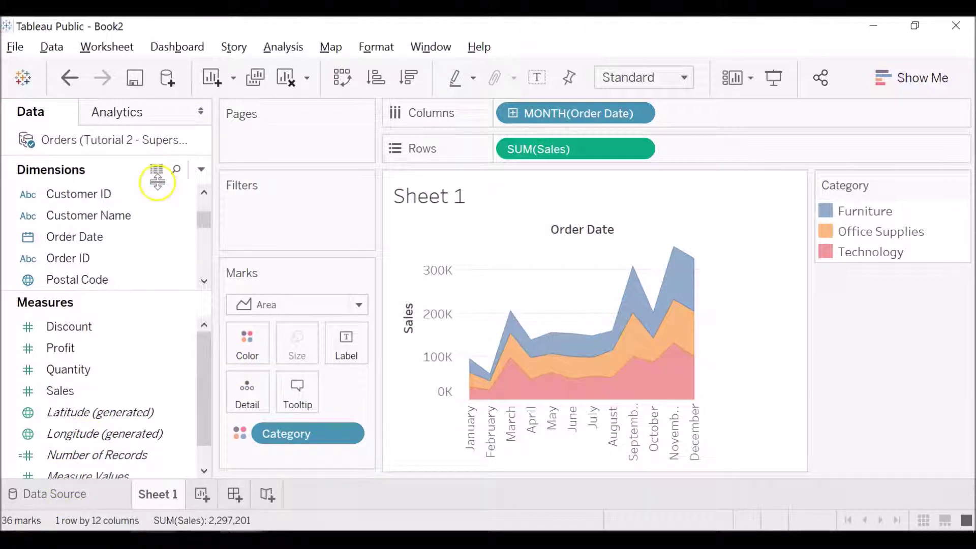
# Step: Start Save to Tableau Public As and sign in with the account e-mail and password
pyautogui.click(15, 48)
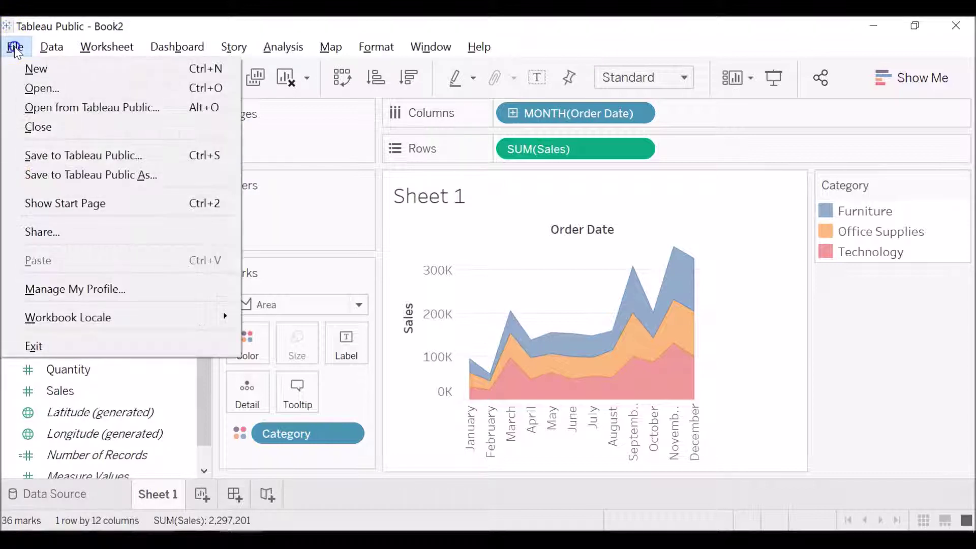
pyautogui.click(93, 177)
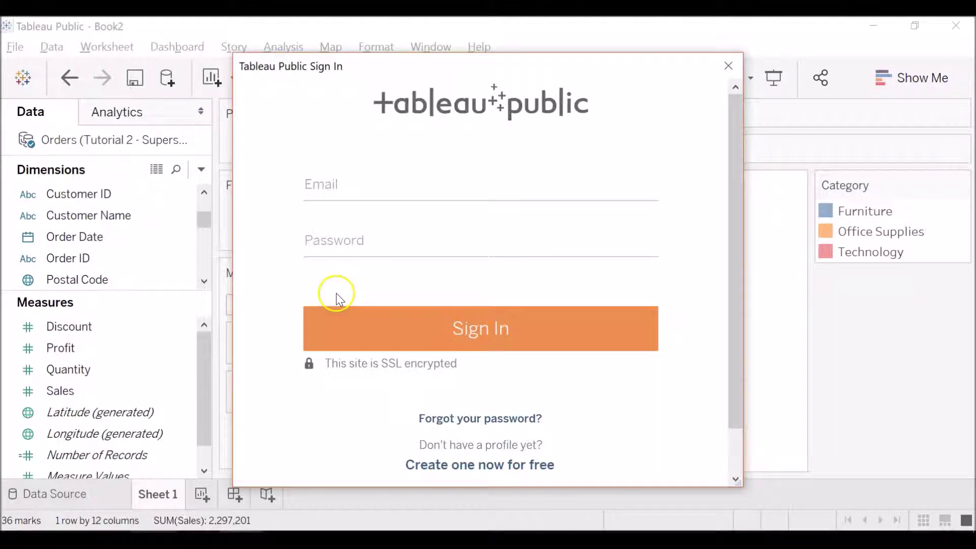
pyautogui.click(395, 190)
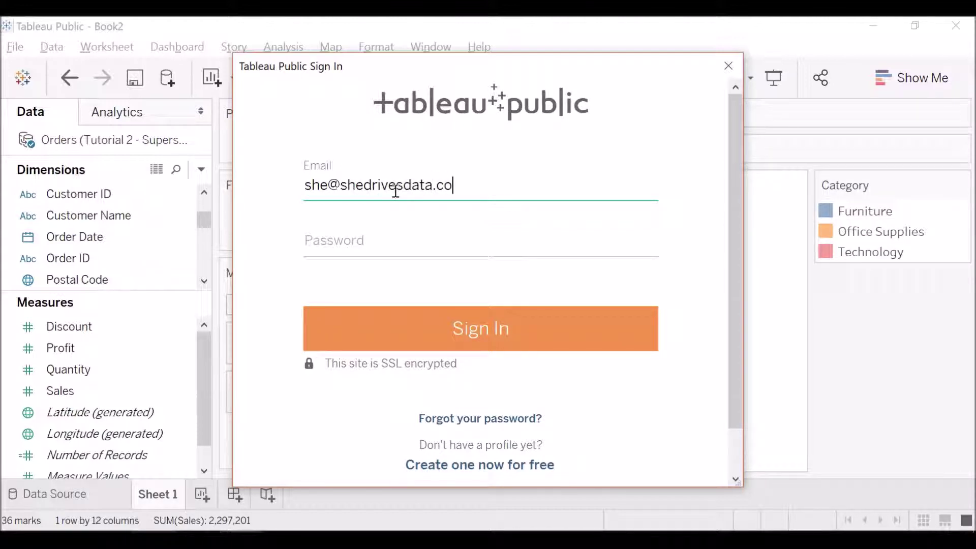
pyautogui.click(397, 237)
pyautogui.write('••••••••')
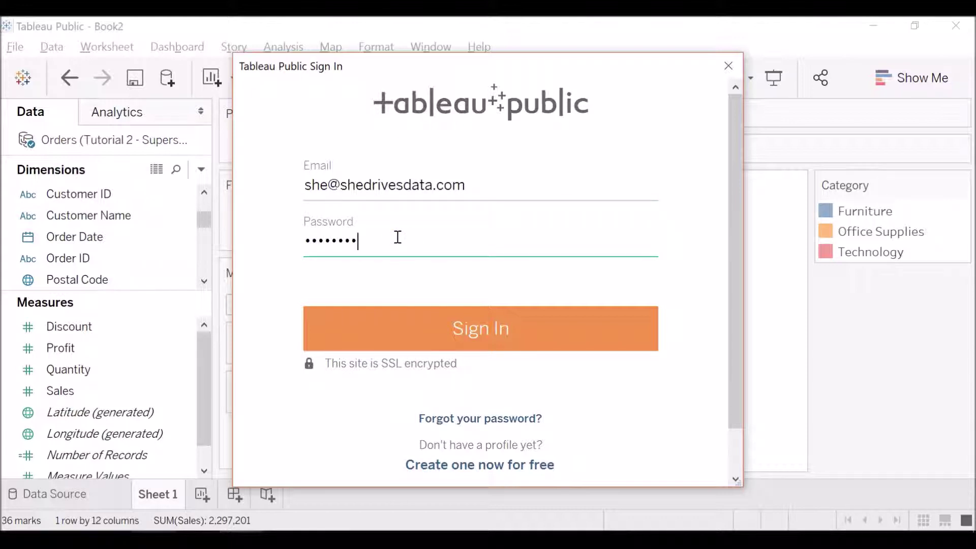
pyautogui.click(444, 318)
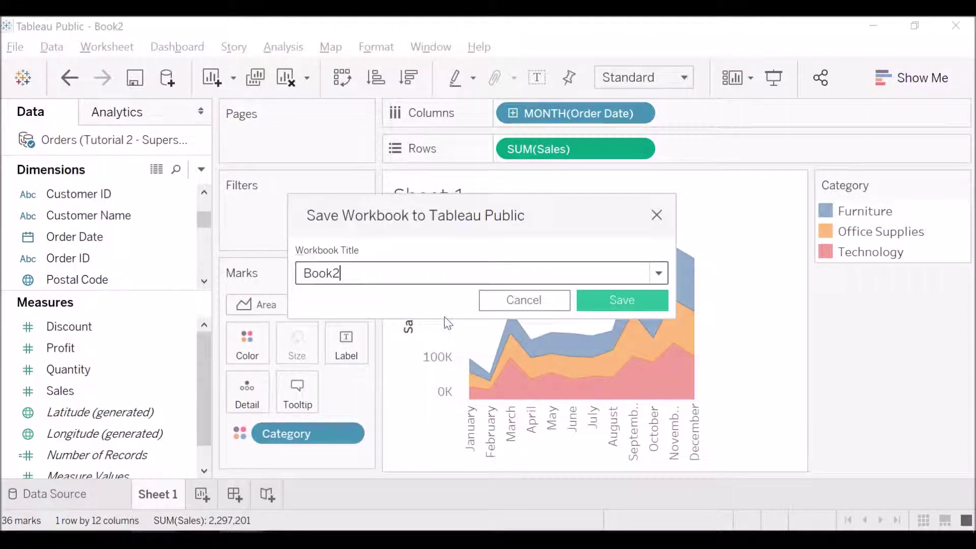
# Step: Retitle the workbook from Book2 to 'Tableau Tutorial - Sample Exercise 1' and save it
pyautogui.click(442, 269)
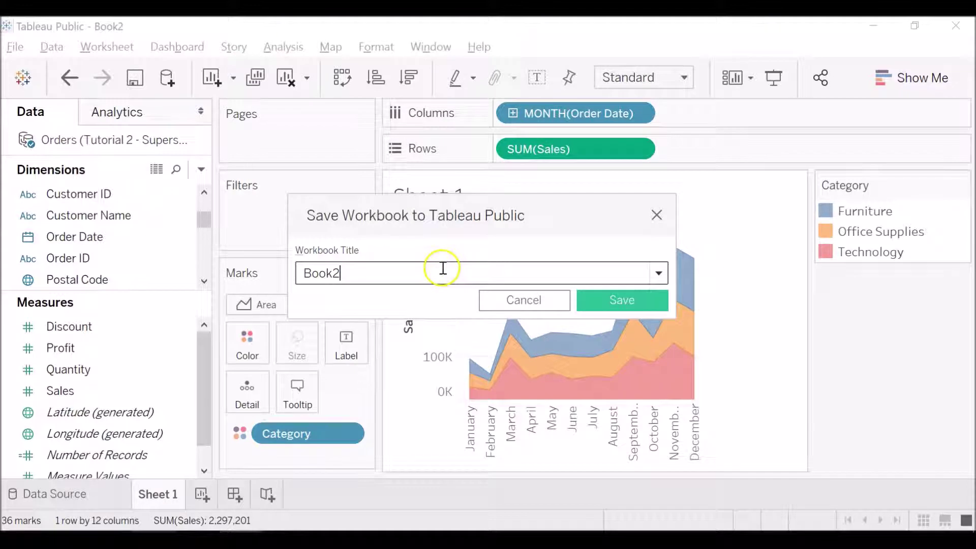
pyautogui.doubleClick(443, 268)
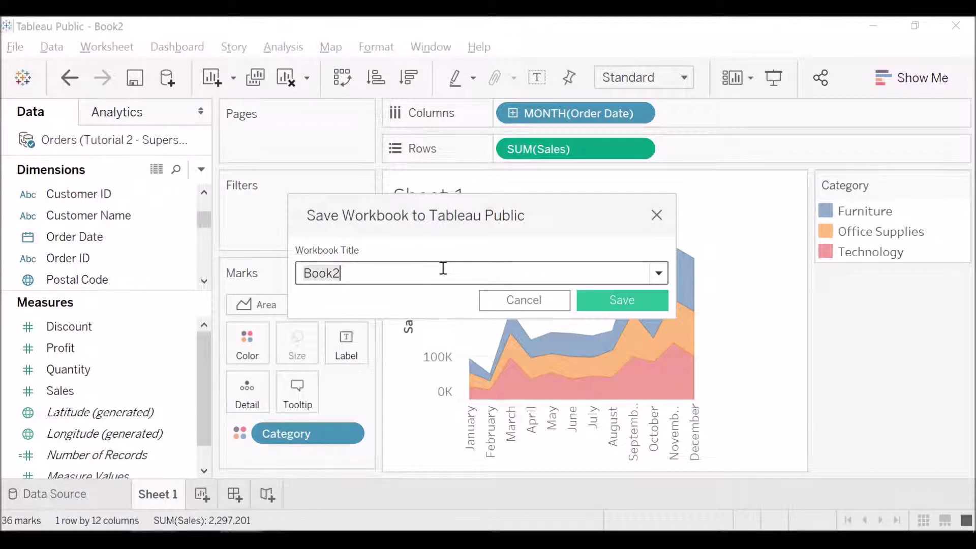
pyautogui.write('Tableau Tutorial')
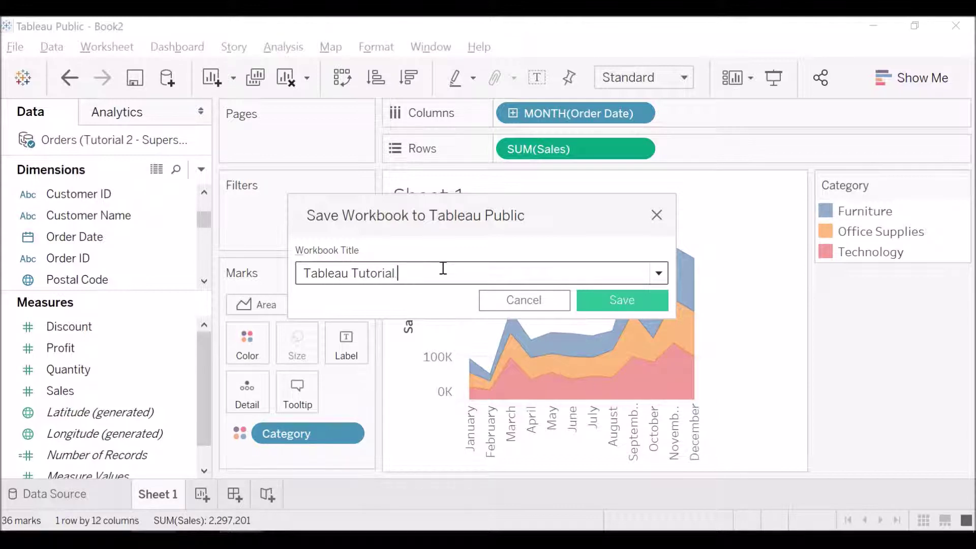
pyautogui.write(' - Sample Exercise 1')
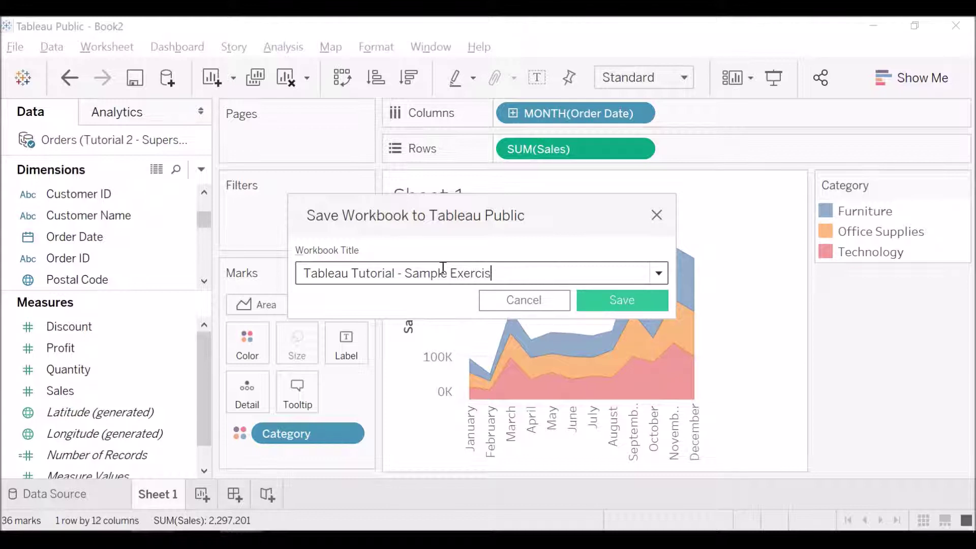
pyautogui.click(654, 299)
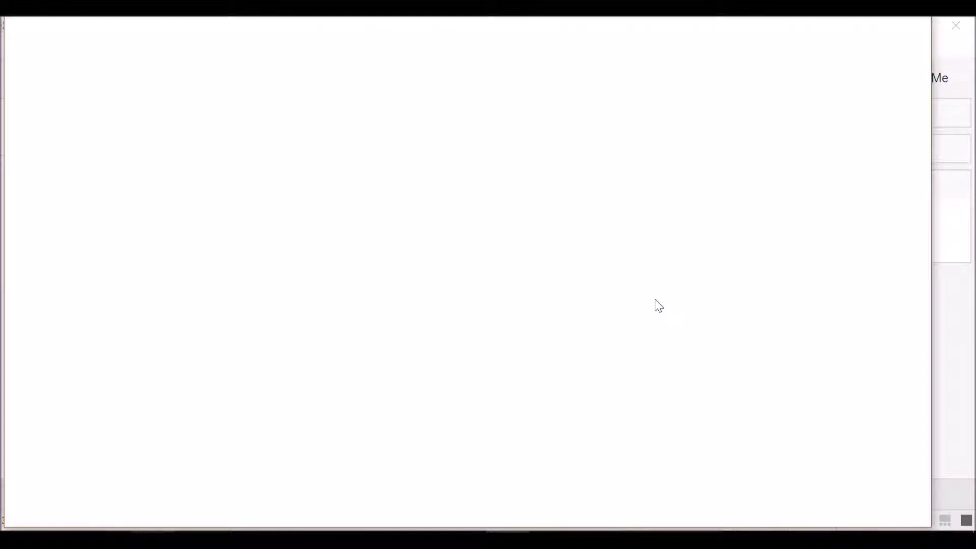
# Step: Let the published workbook page load in Opera and cancel the unwanted Save As download
pyautogui.click(675, 341)
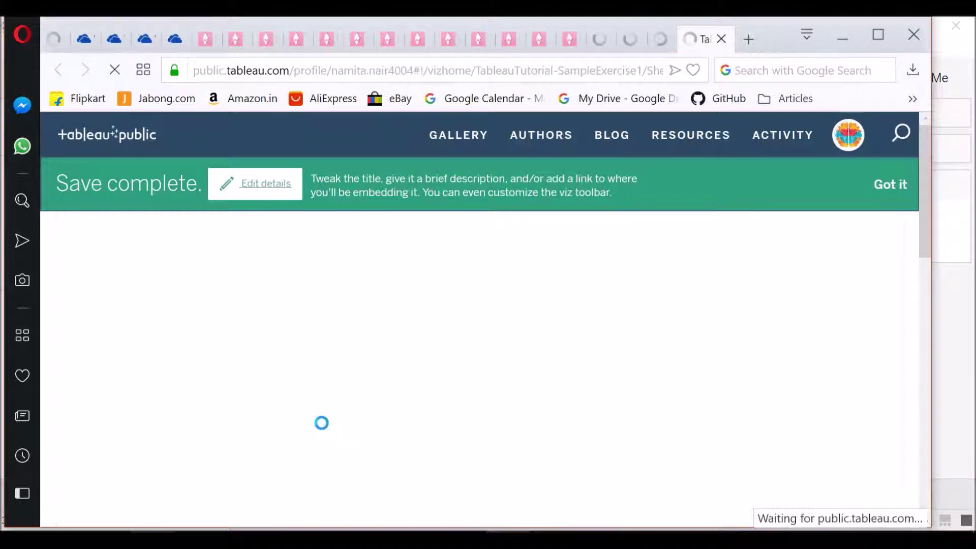
pyautogui.click(256, 184)
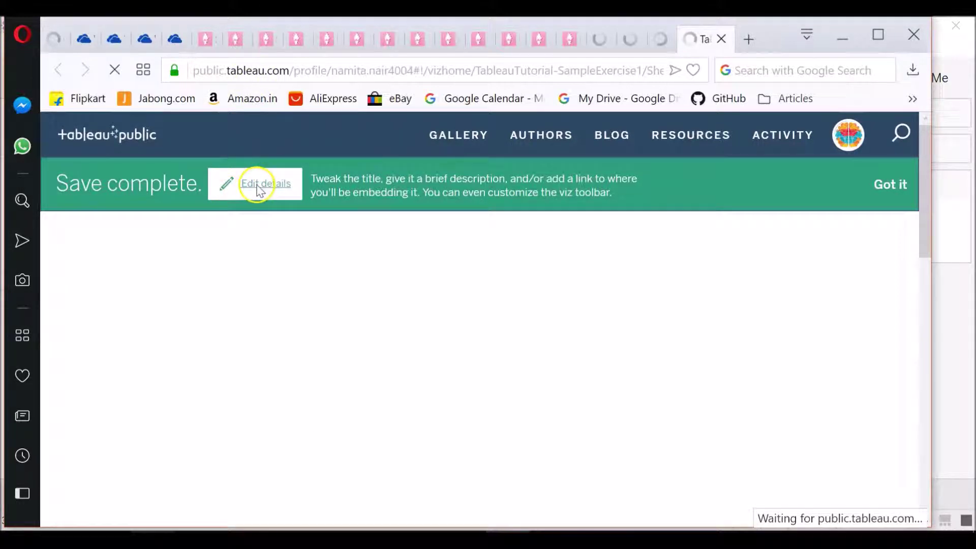
pyautogui.click(894, 185)
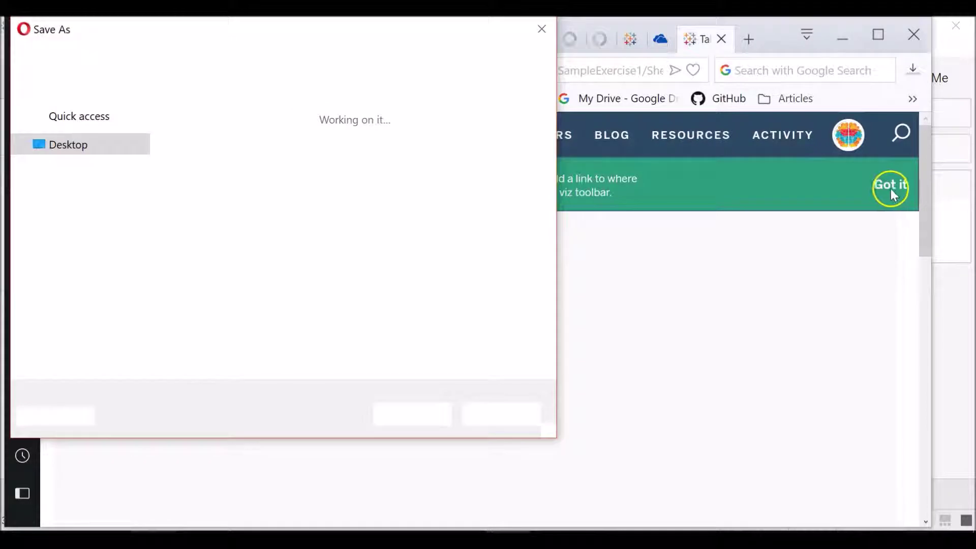
pyautogui.click(435, 28)
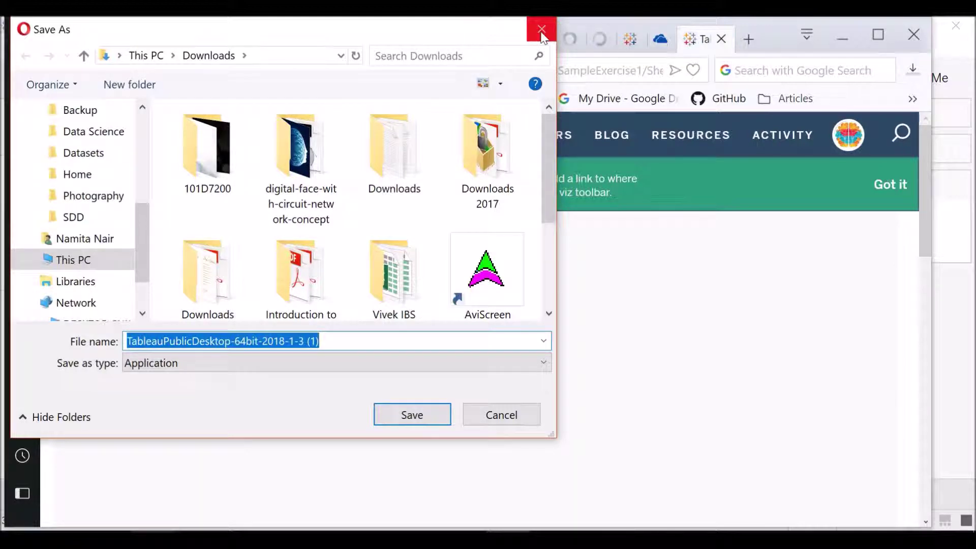
pyautogui.click(504, 415)
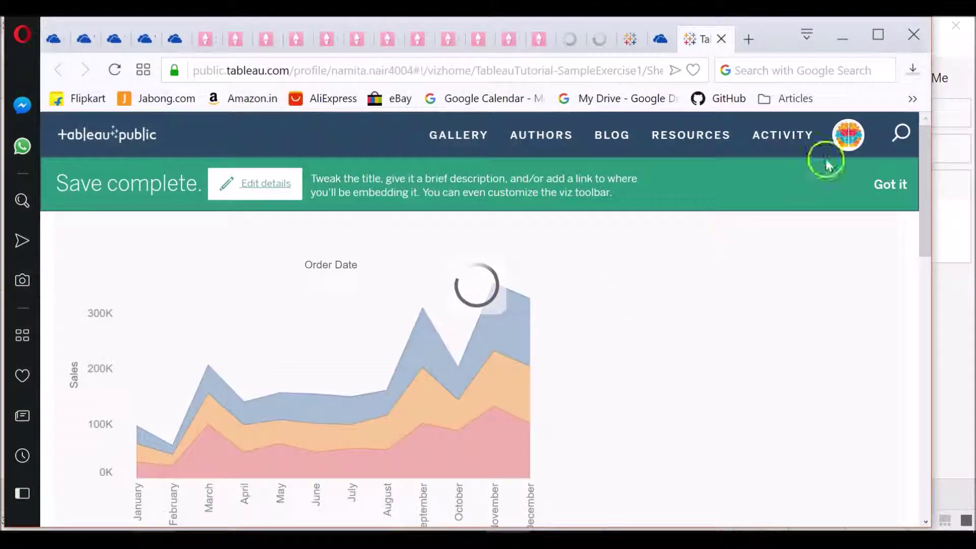
# Step: Dismiss the green notice and check the viz title 'Tableau Tutorial - Sample Exercise 1' below the chart
pyautogui.click(885, 184)
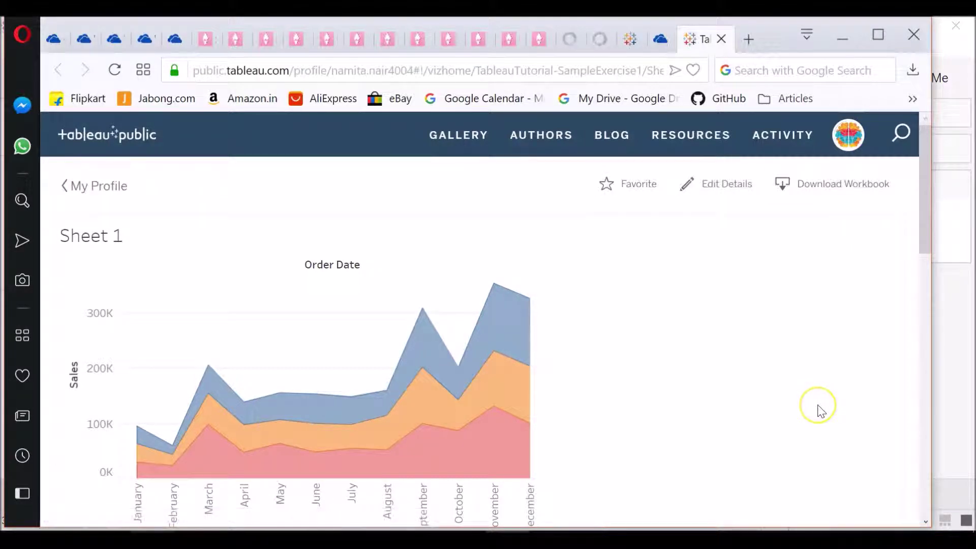
pyautogui.moveTo(923, 236); pyautogui.dragTo(926, 266)
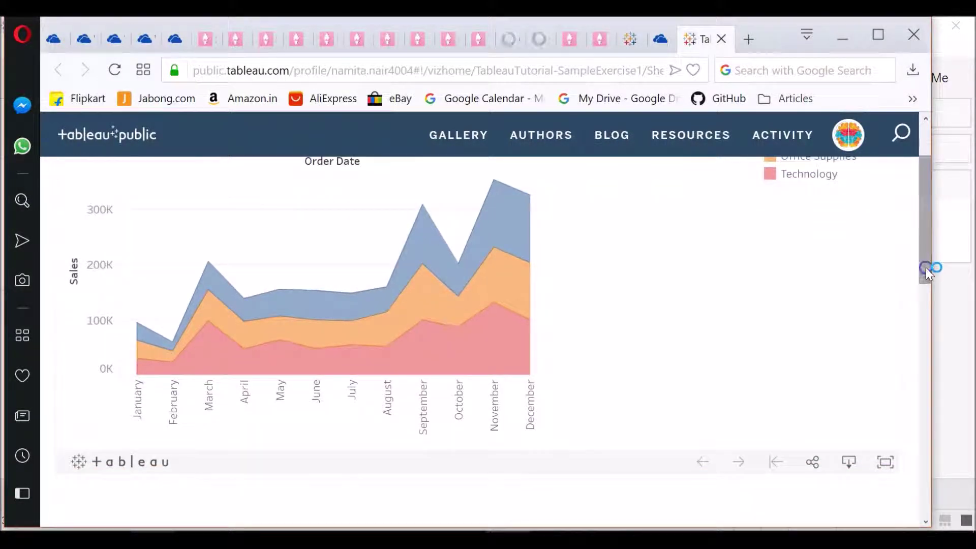
pyautogui.scroll(-2, 577, 315)
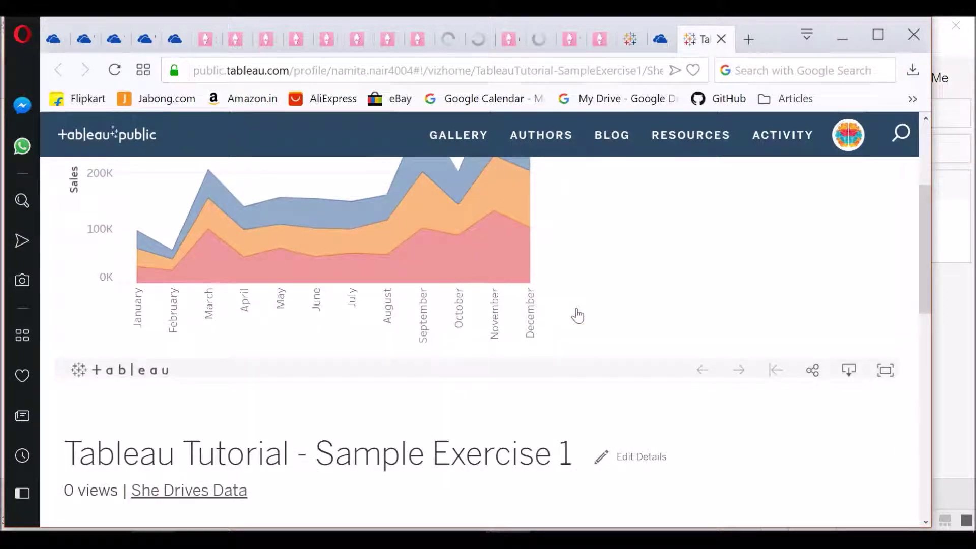
pyautogui.click(883, 256)
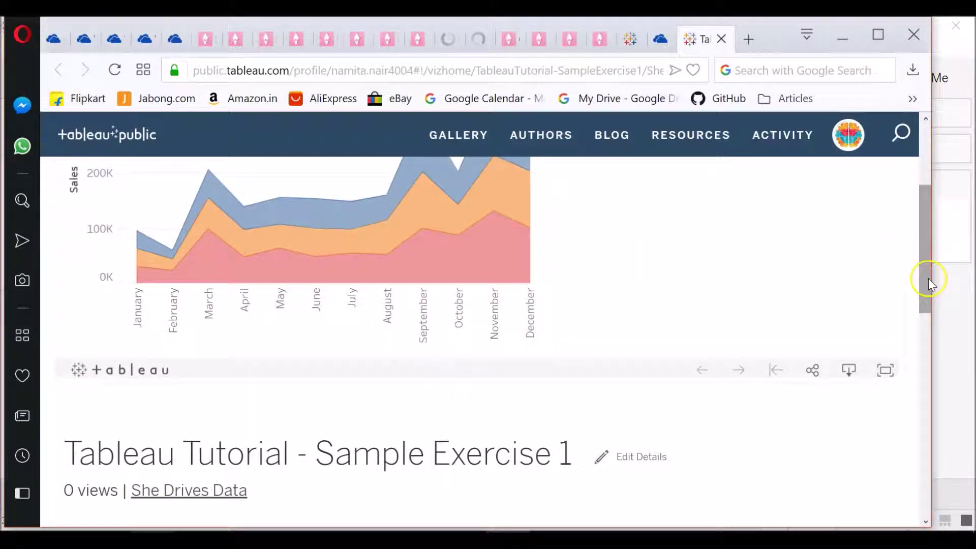
pyautogui.moveTo(928, 283); pyautogui.dragTo(928, 240)
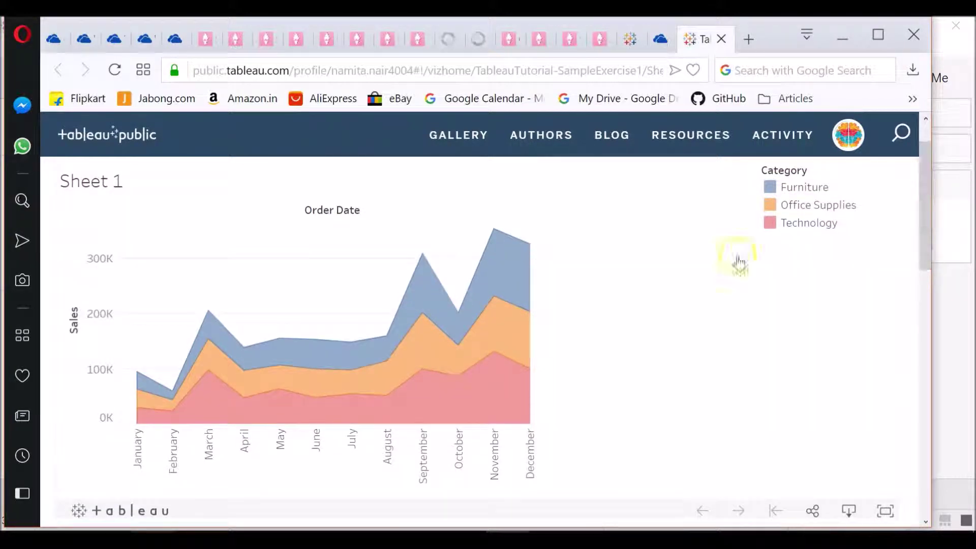